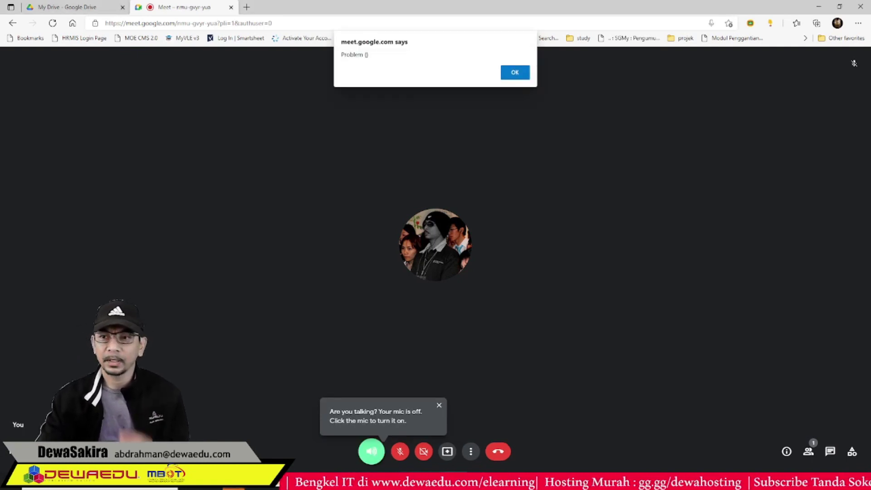
Dismiss the problem alert in the Meet call and switch the call's speaker toggle to muted
left_click(513, 73)
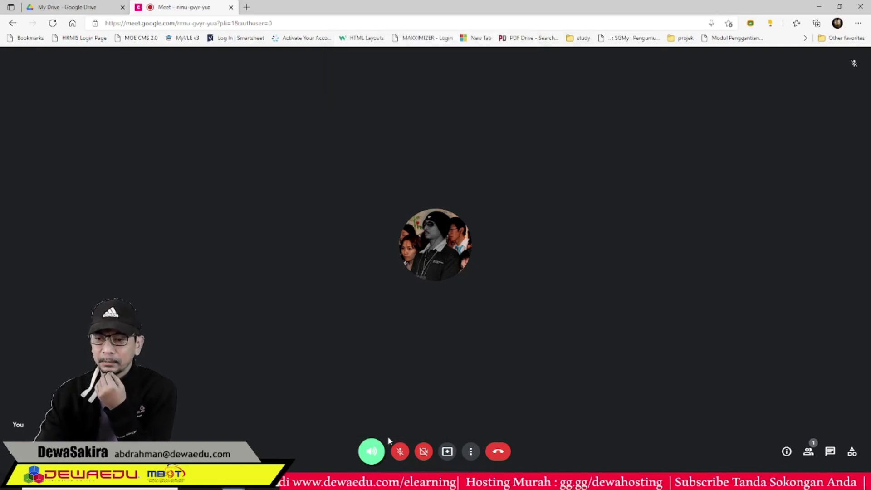
left_click(371, 451)
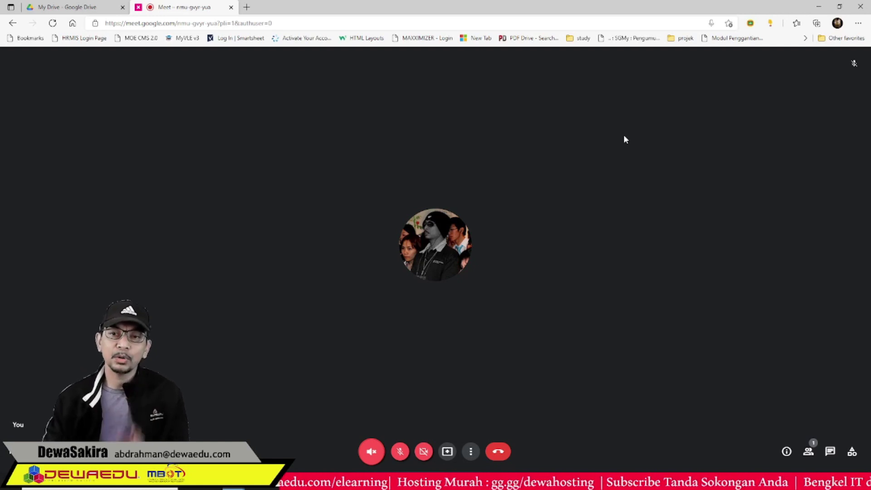
Open Google Classroom from the Google apps available in Drive
left_click(96, 7)
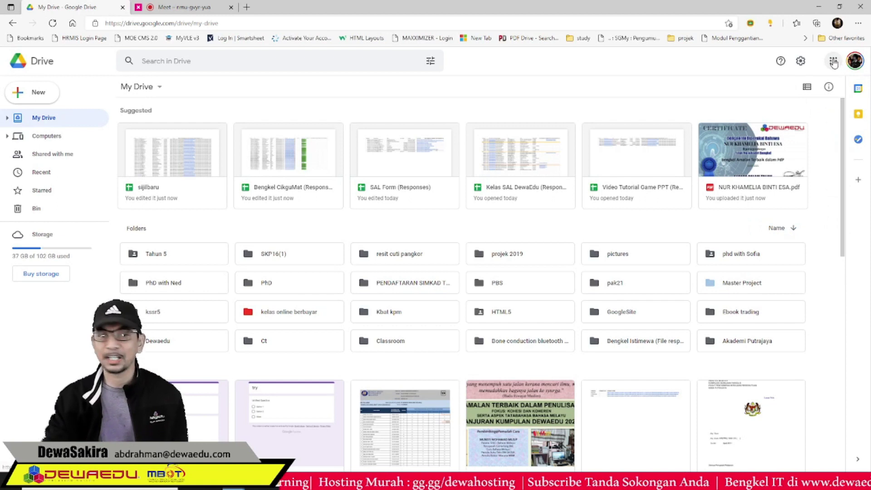
left_click(833, 62)
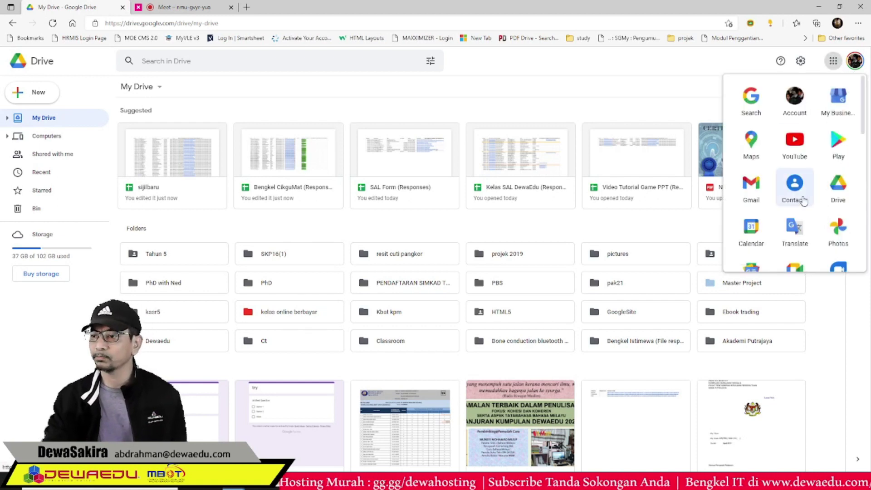
scroll(774, 228, "down", 4)
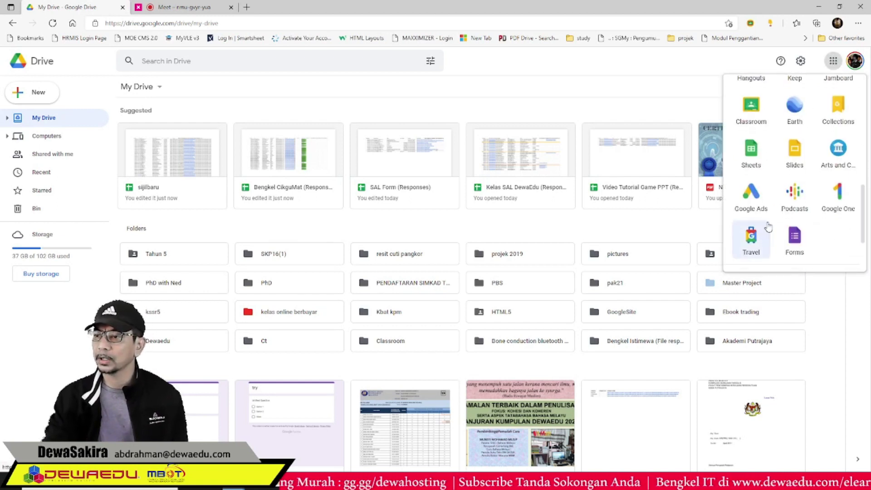
left_click(746, 114)
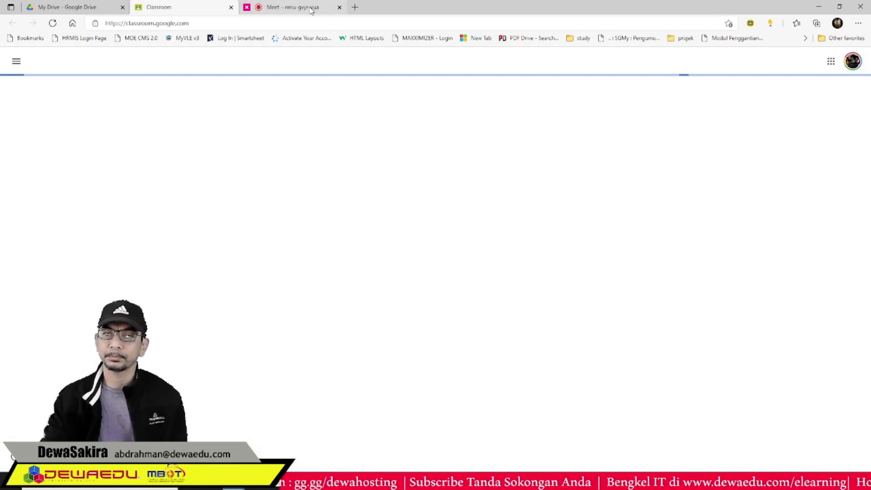
Return to the Meet call and show the list of people in the call
left_click(312, 8)
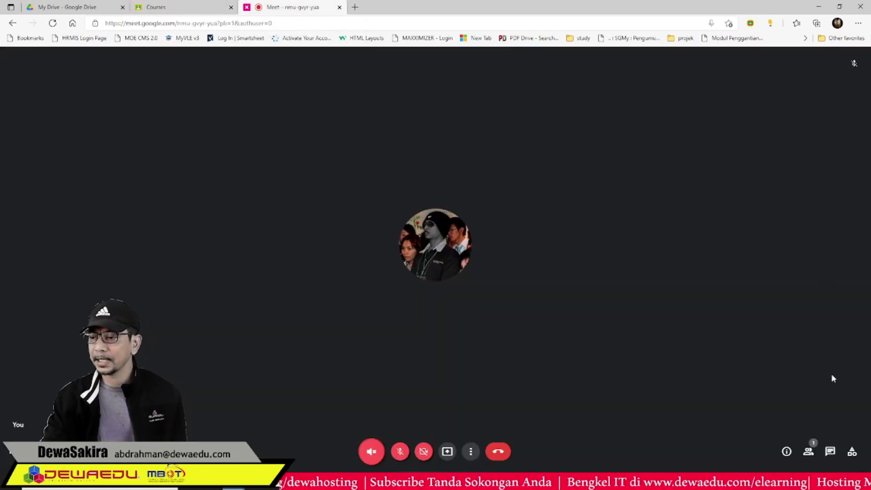
left_click(809, 451)
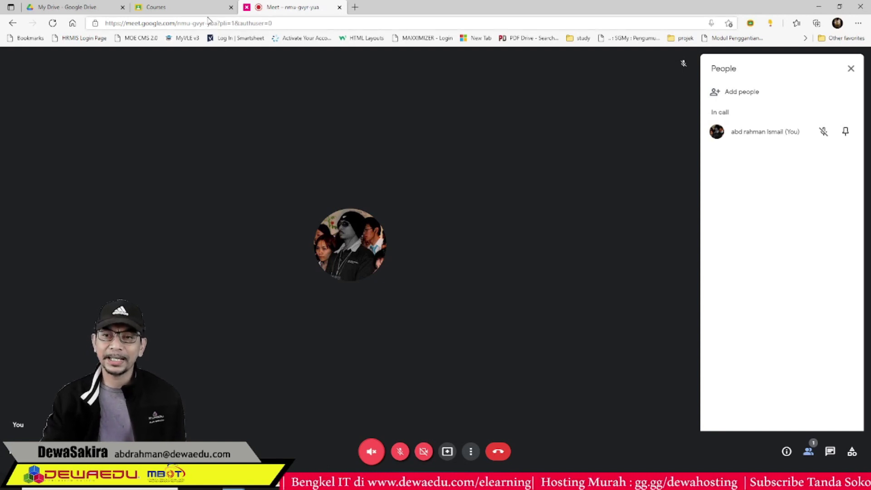
From Classroom, sign in to the first signed-out school account listed, entering its account password
left_click(194, 10)
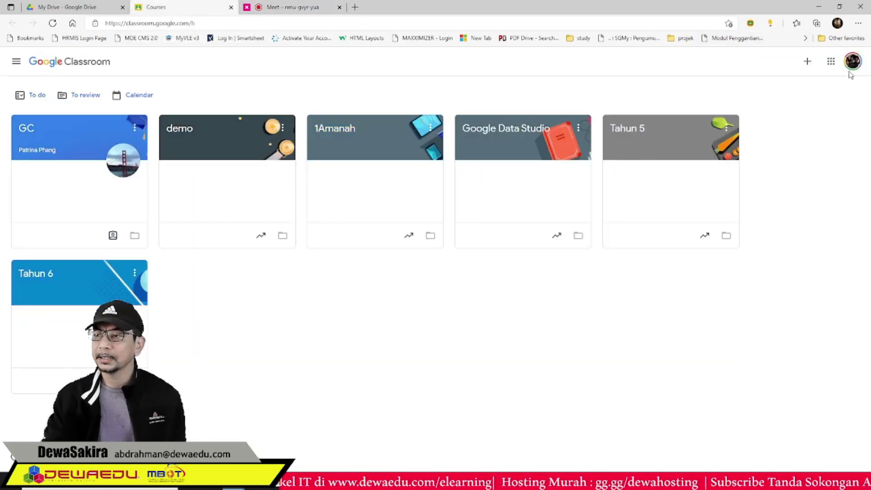
left_click(852, 62)
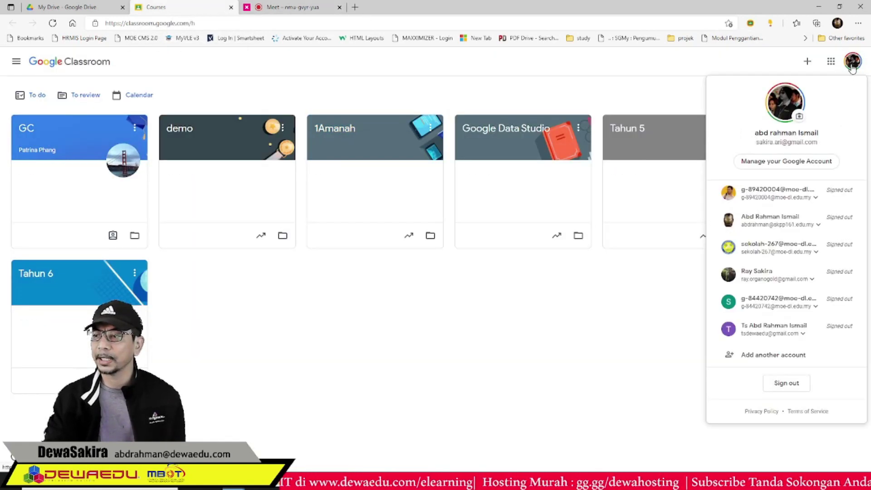
left_click(765, 196)
left_click(762, 217)
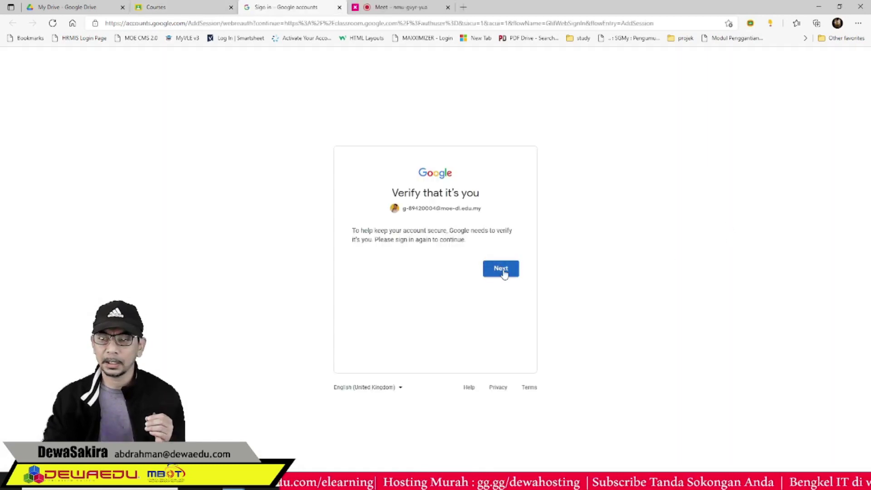
left_click(502, 270)
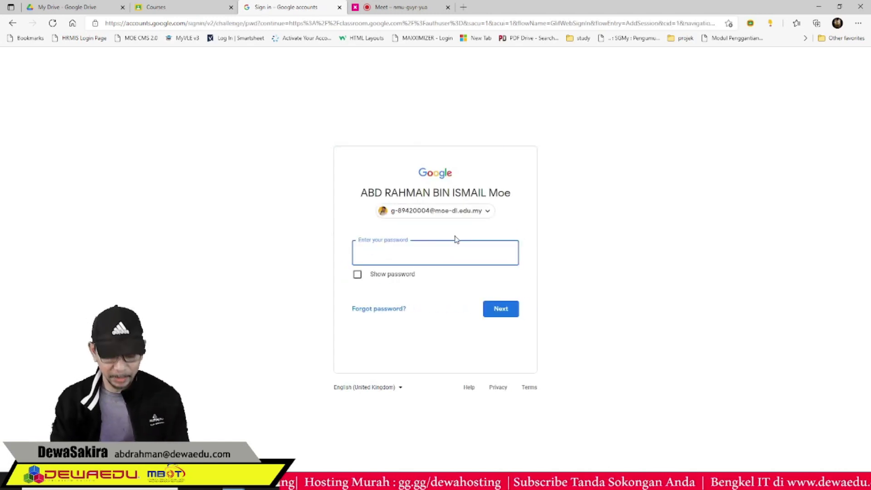
type("**********")
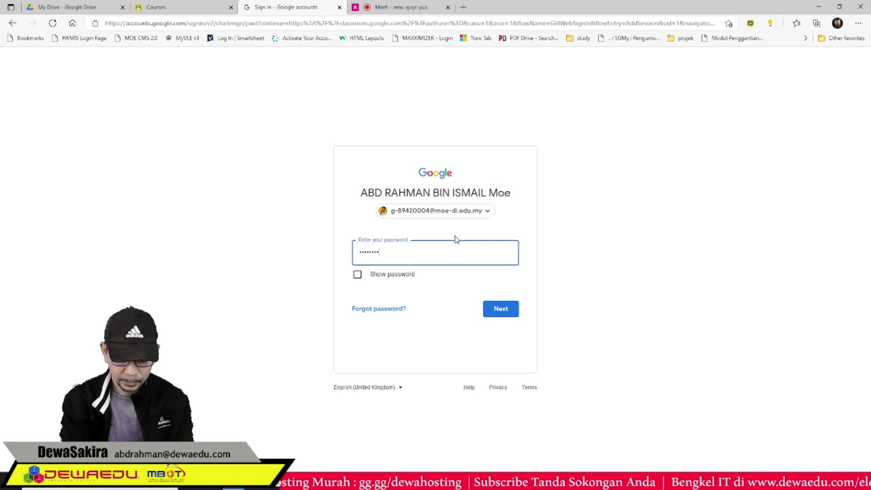
key("Return")
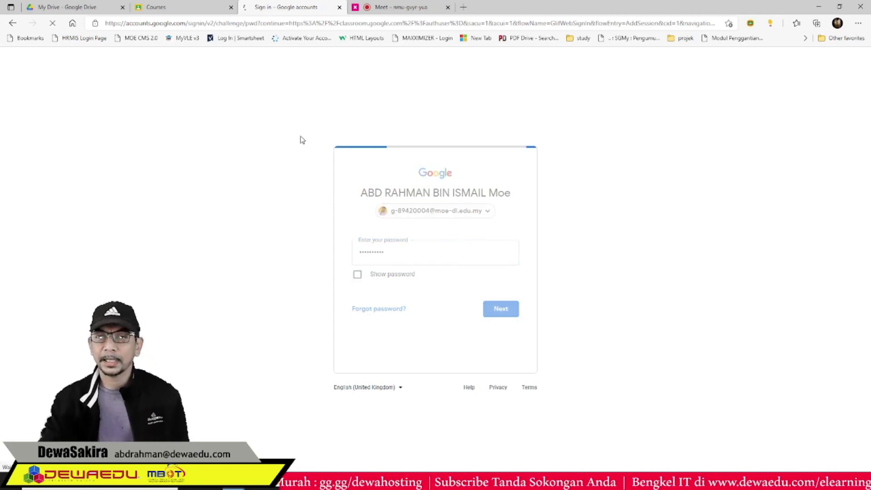
Add a topic named Kedatangan to the classwork of the demo class in the original account's Classroom
left_click(195, 7)
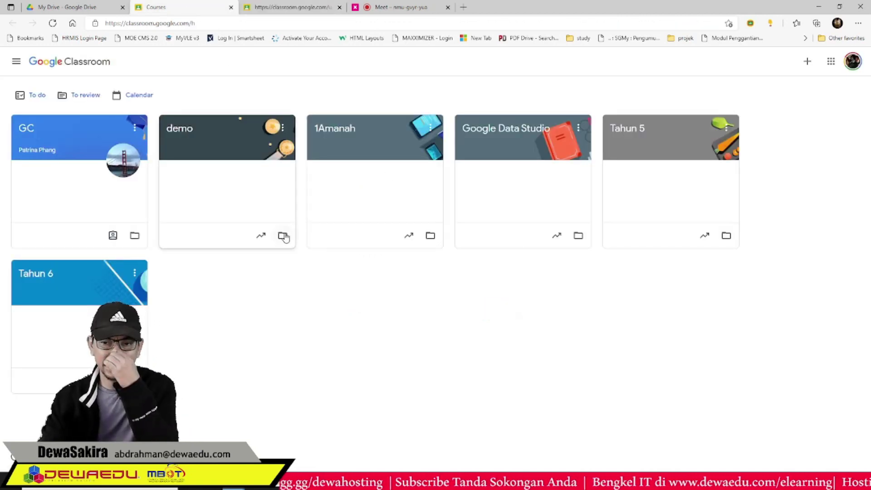
left_click(183, 132)
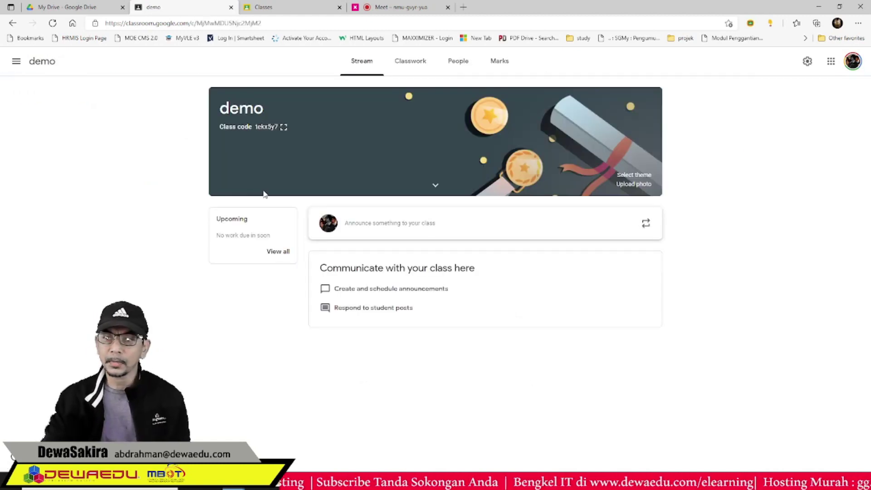
left_click(407, 65)
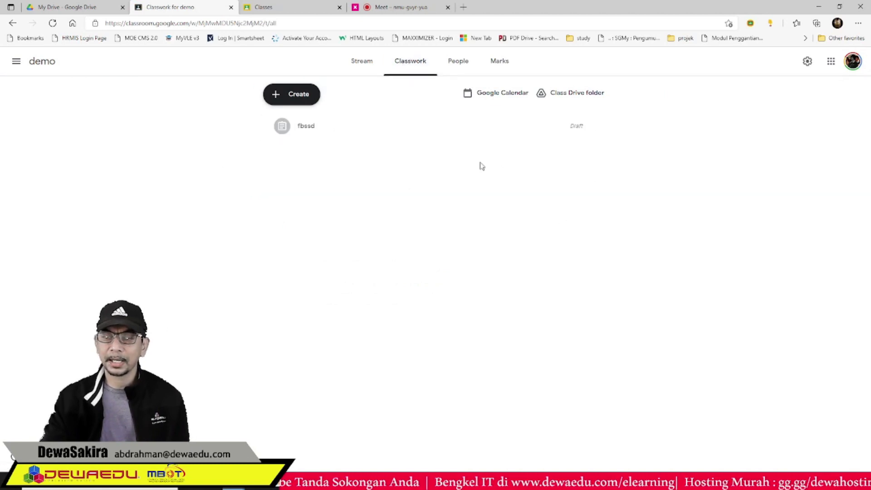
left_click(275, 97)
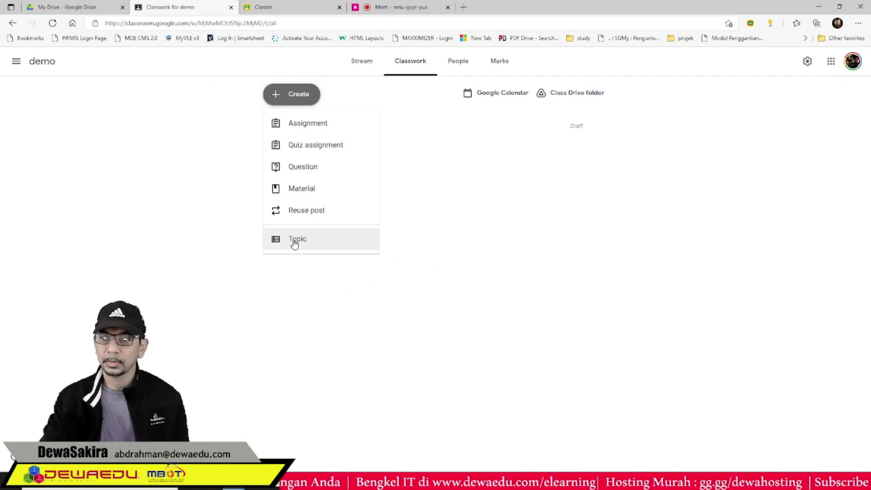
left_click(295, 241)
type("Kedatangan")
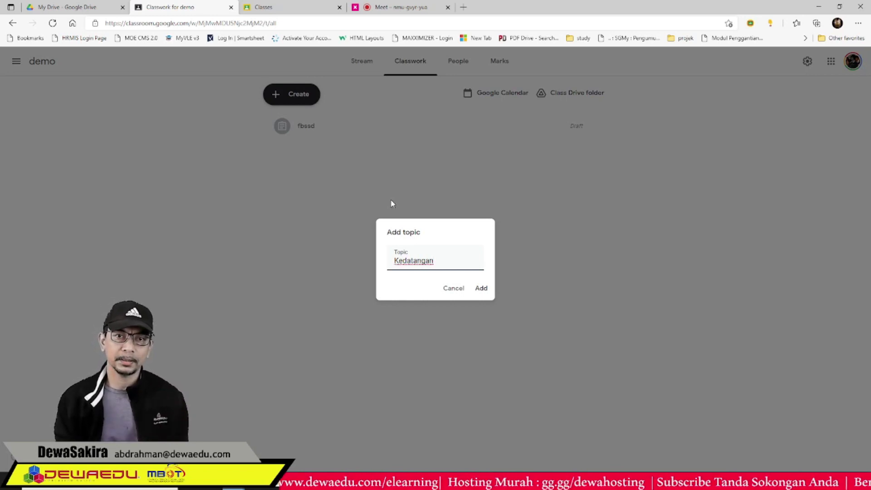
left_click(482, 294)
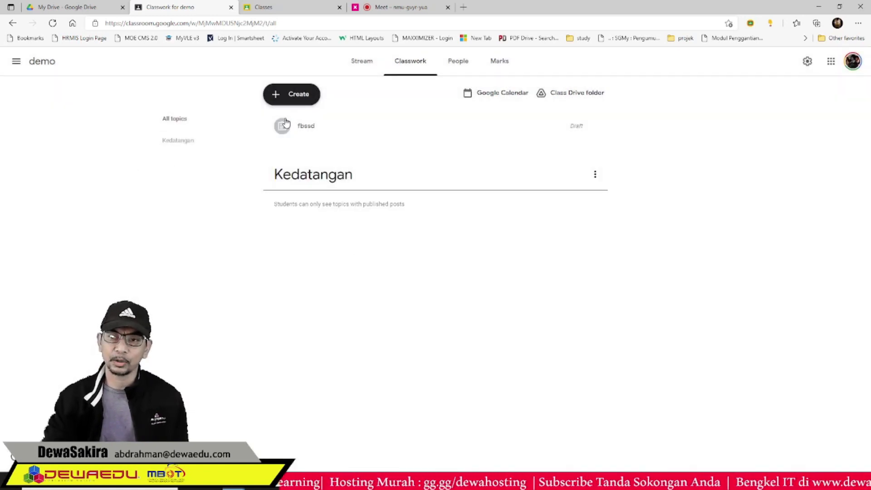
In the school account's Classroom, open the TMK/RBT Tahun 6 2021 classwork and review the attendance questions under the Kedatangan topic
left_click(287, 7)
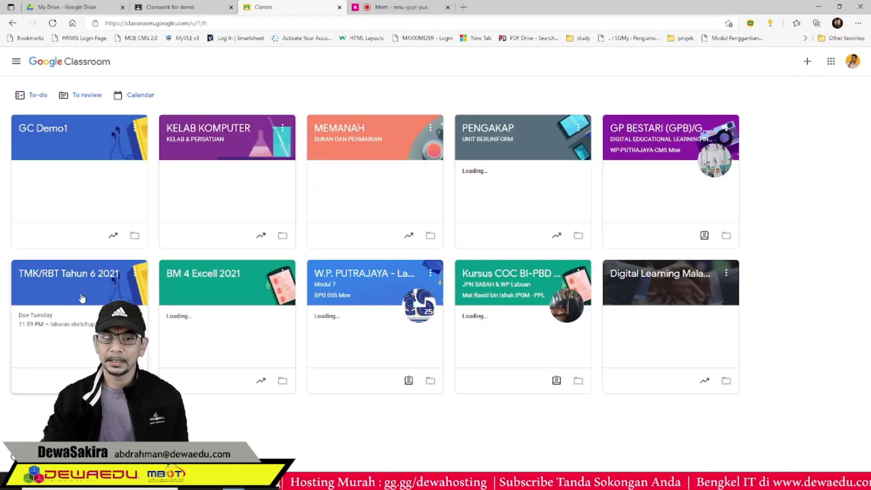
left_click(90, 276)
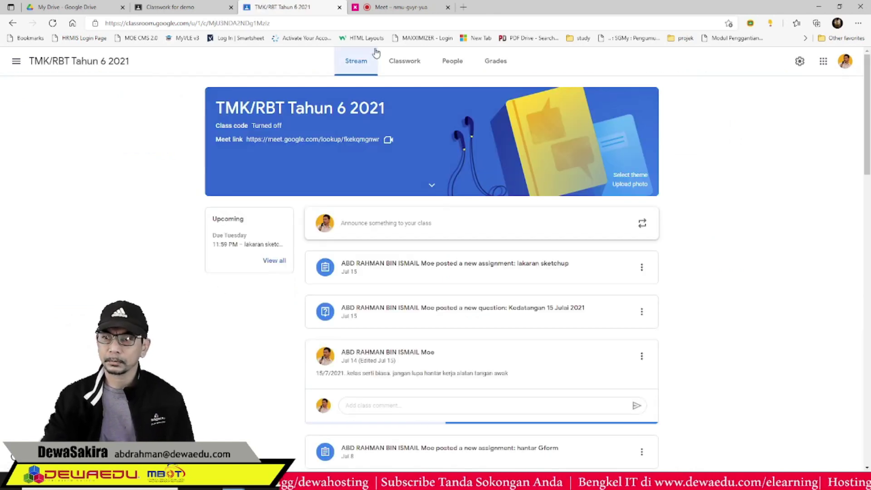
left_click(402, 61)
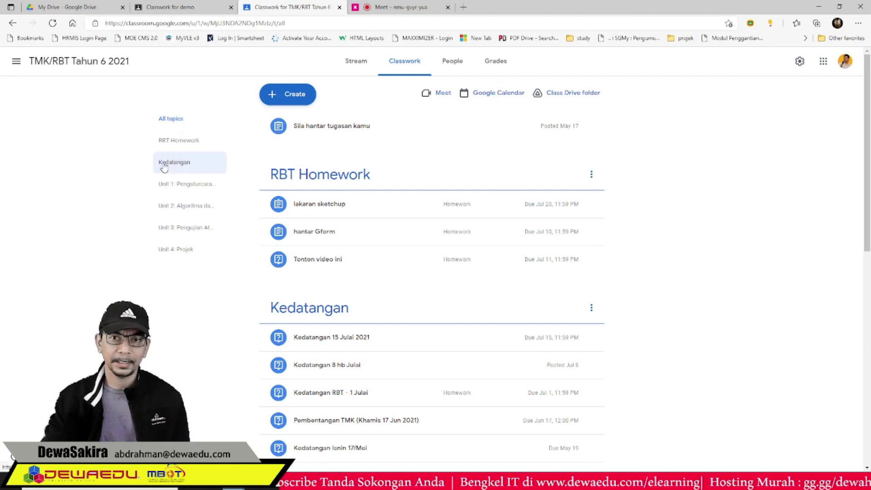
left_click(174, 163)
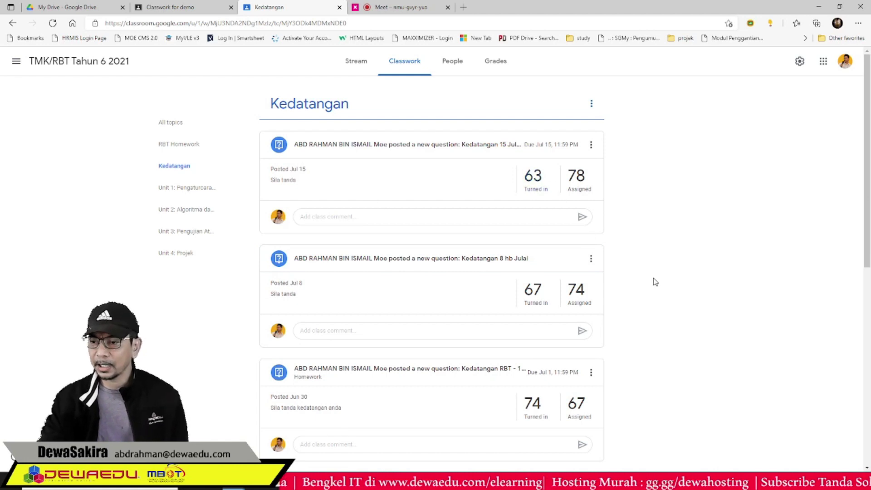
scroll(656, 284, "down", 8)
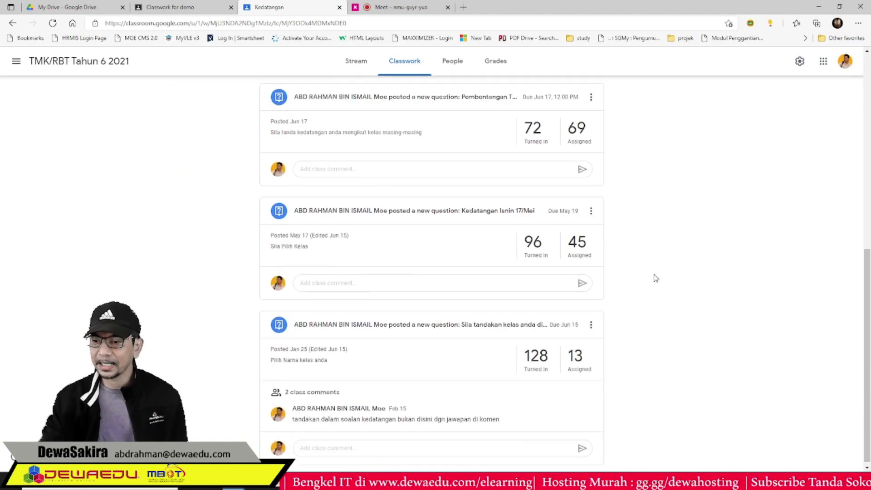
Open the turned-in answers to the question "Sila tandakan kelas anda dibawah" and look through the list of students who responded
left_click(536, 353)
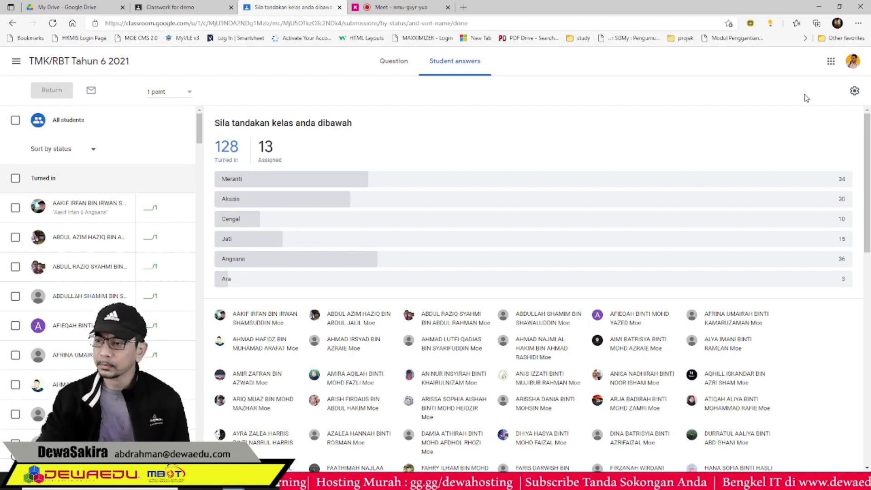
scroll(867, 138, "down", 3)
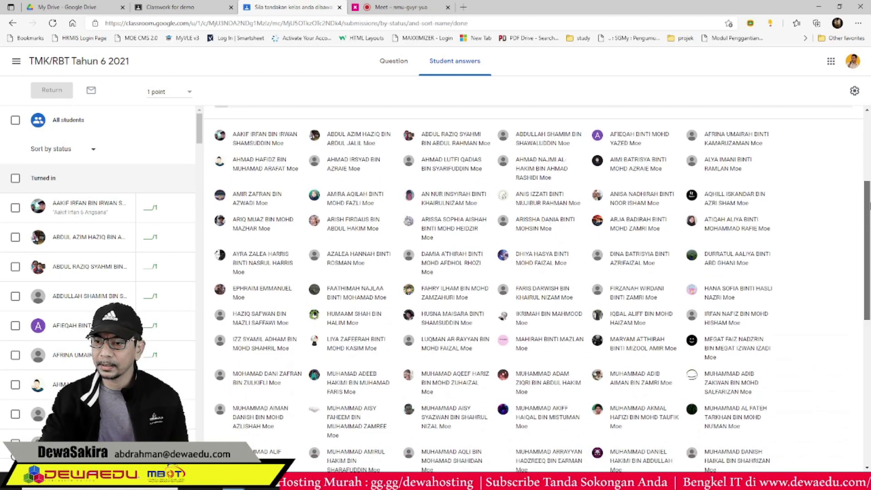
scroll(852, 114, "up", 3)
scroll(852, 136, "down", 7)
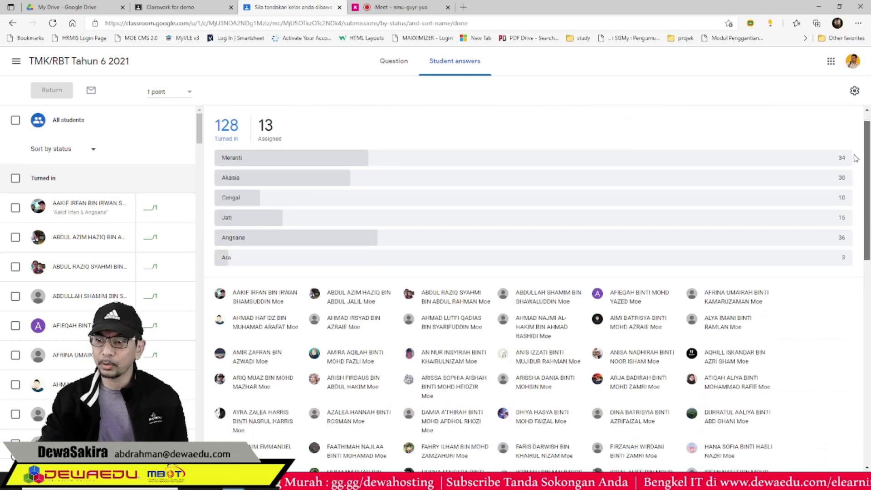
scroll(537, 279, "down", 4)
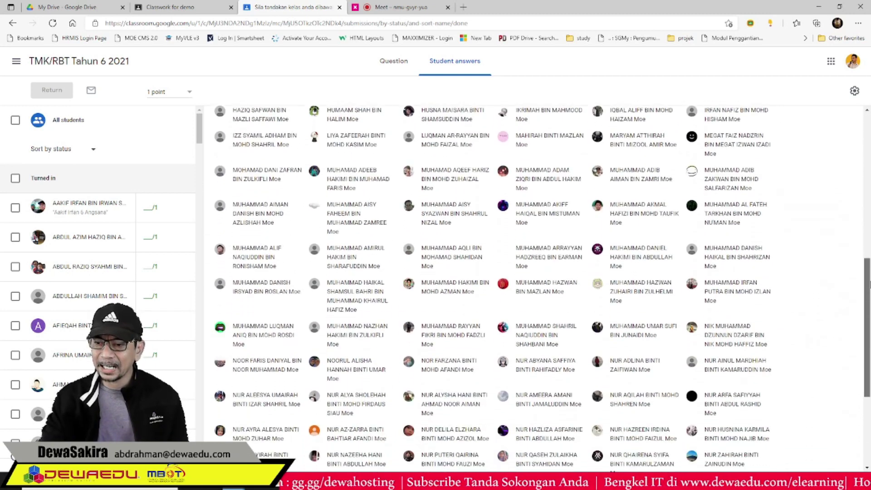
scroll(538, 278, "down", 1)
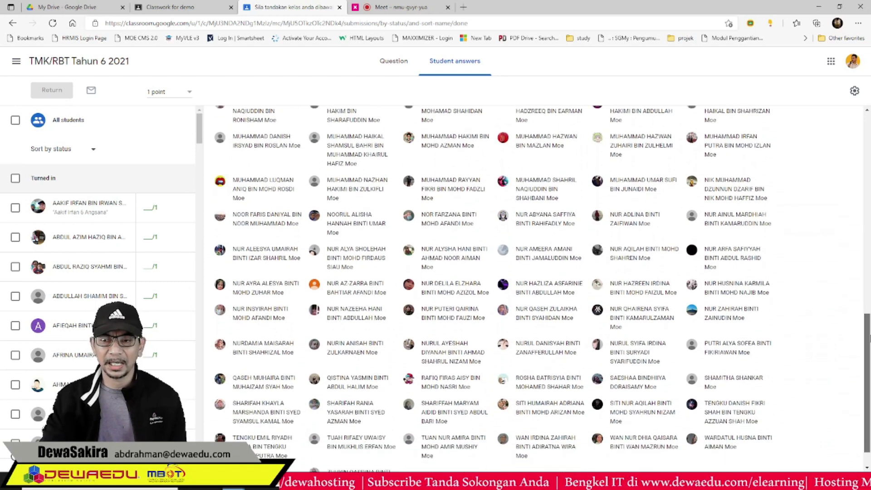
scroll(846, 136, "up", 12)
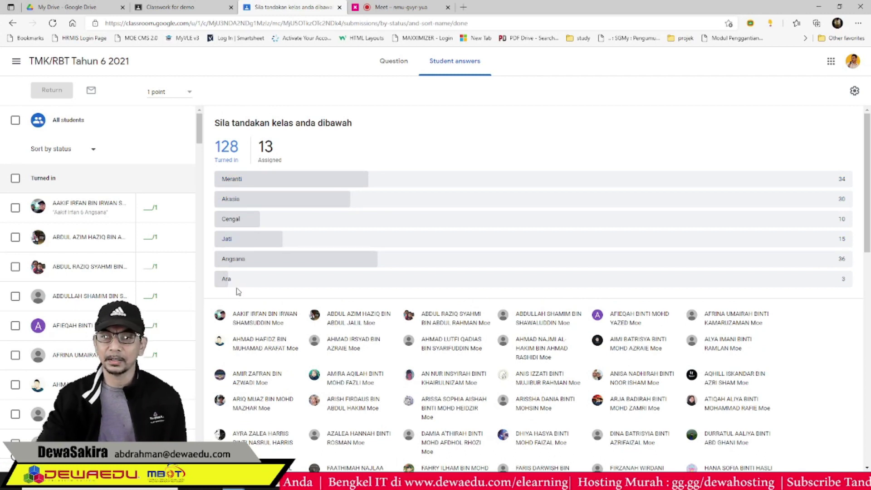
View the students who answered Meranti and those who answered Akasia, then review all turned-in students again
left_click(232, 179)
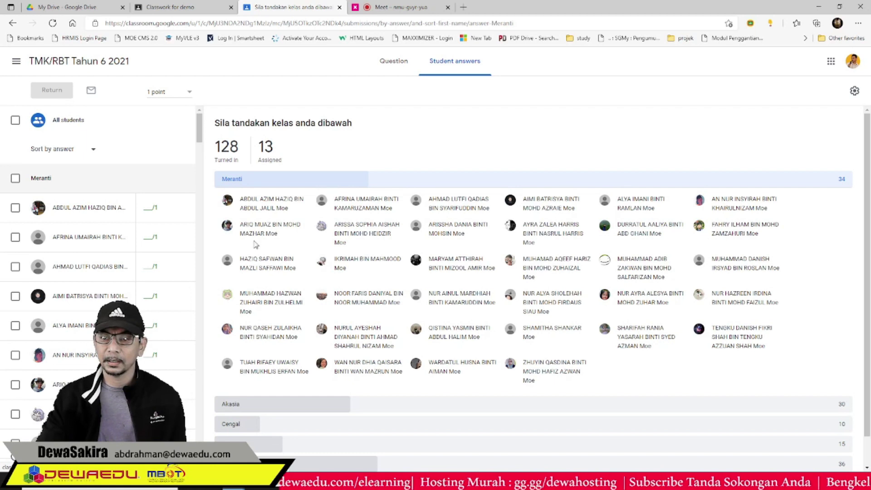
left_click(235, 405)
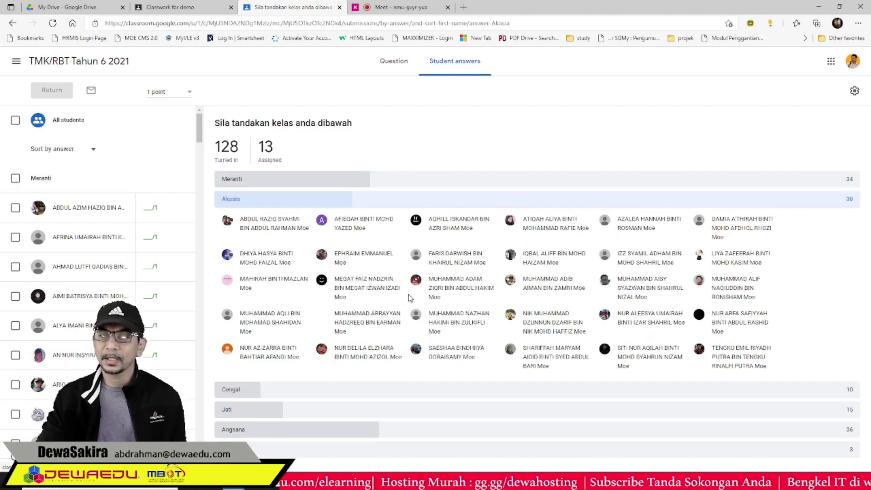
left_click(233, 153)
left_click_drag(866, 148, 868, 360)
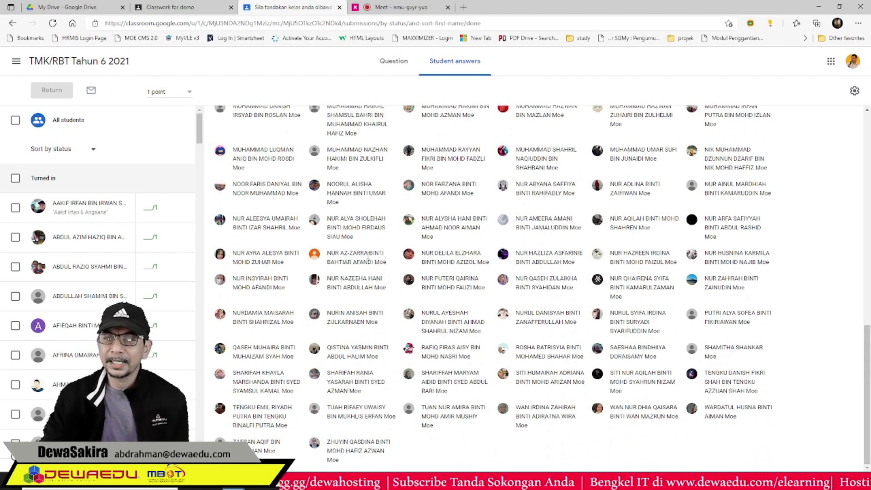
scroll(368, 257, "up", 15)
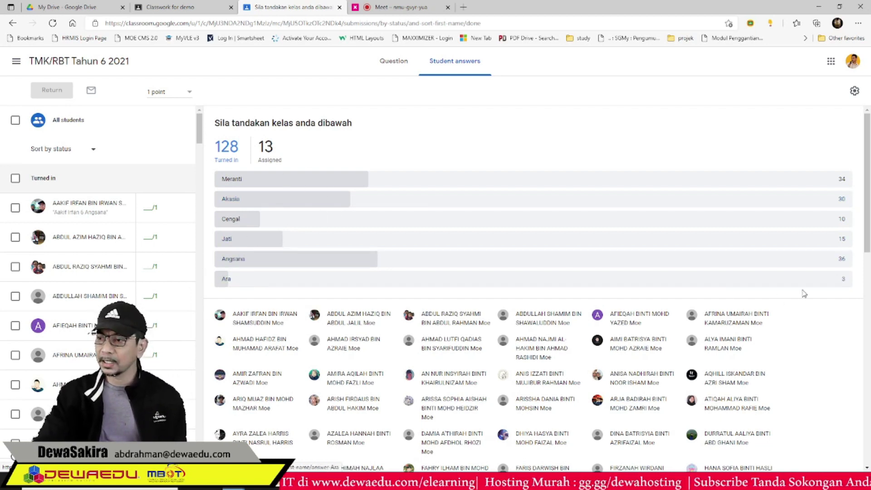
View the students who answered Jati, then check the Kedatangan topic in the demo class and return to its full classwork
left_click(240, 240)
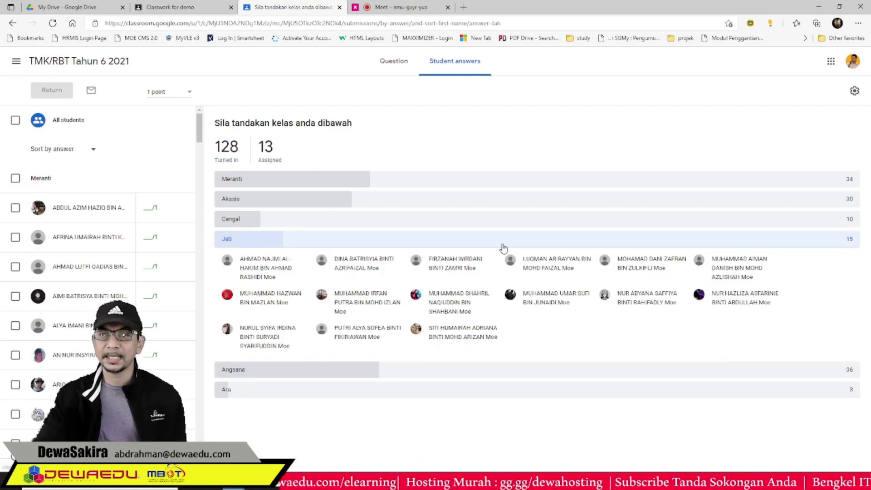
left_click(190, 8)
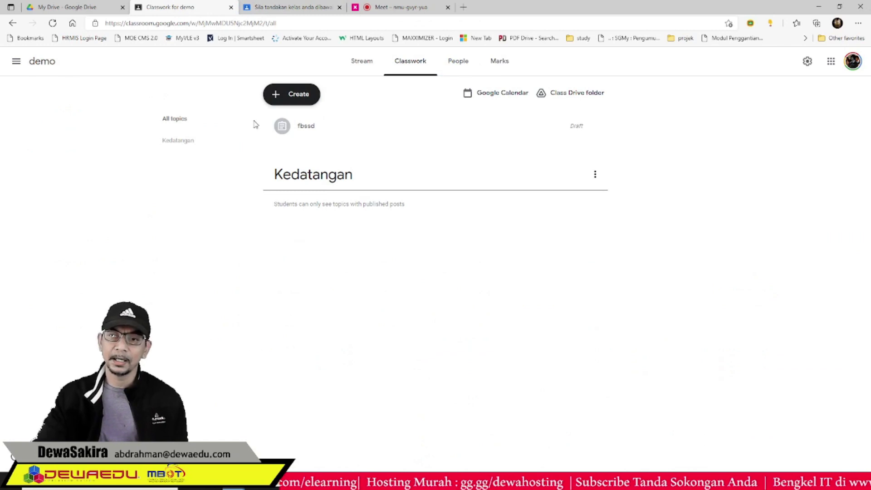
left_click(177, 145)
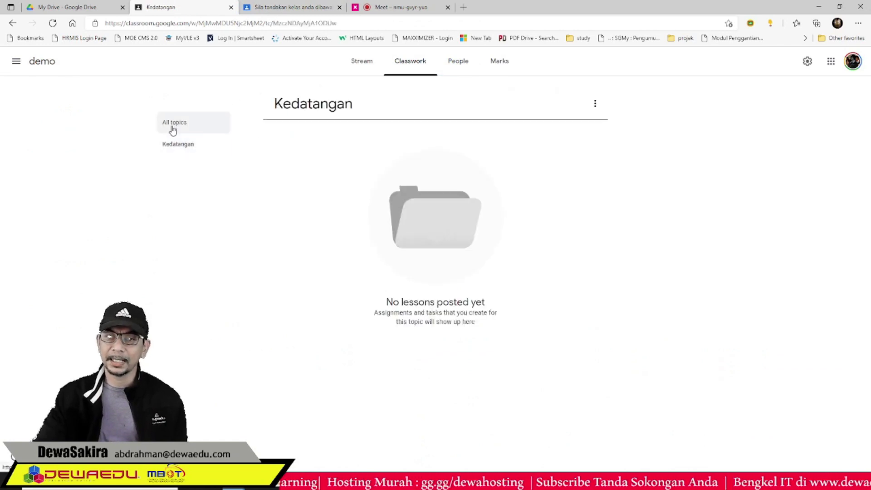
left_click(414, 63)
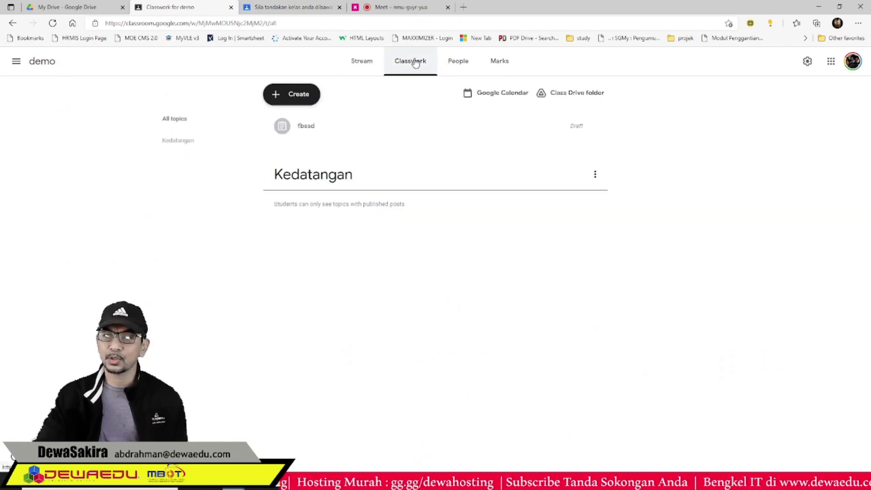
Create a question in the demo class titled "kedatangan 18 Julai" with the instructions "Sila tanda kehadiran"
left_click(295, 100)
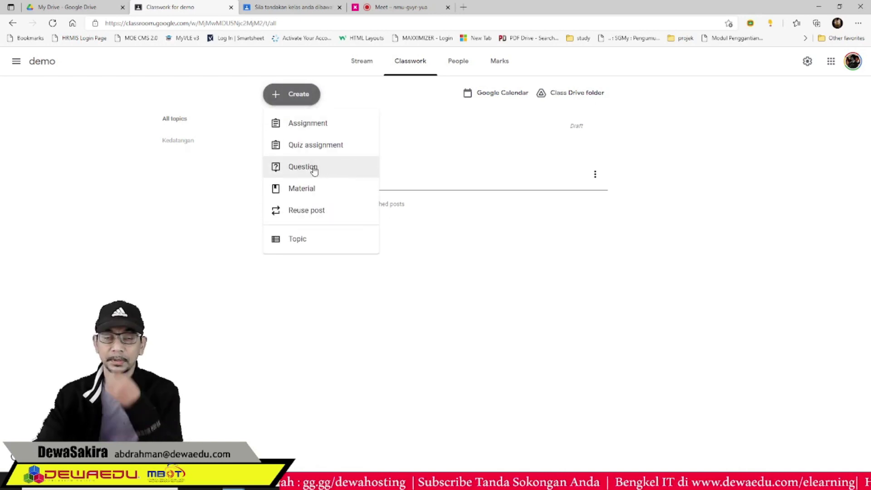
left_click(313, 168)
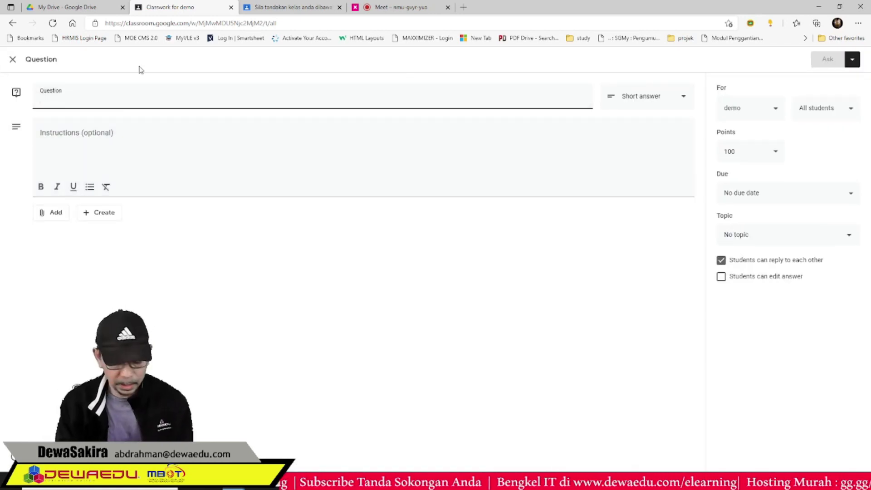
type("kedatan")
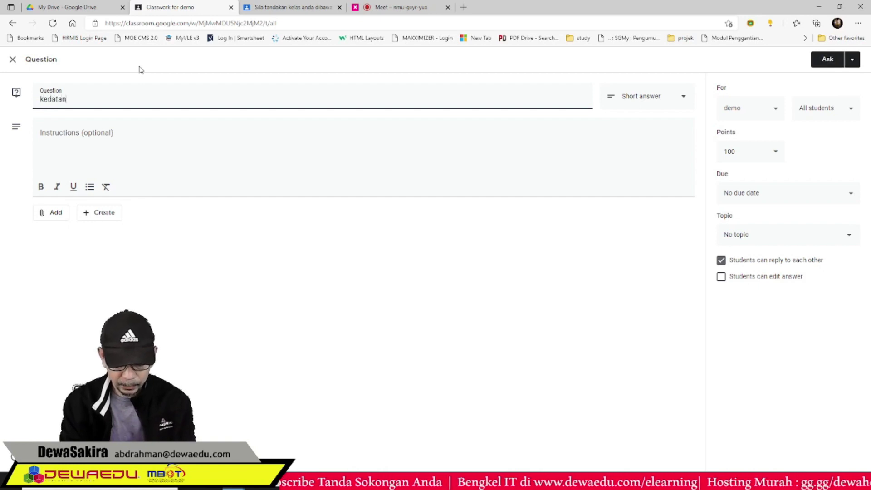
type("gan 18 Julai")
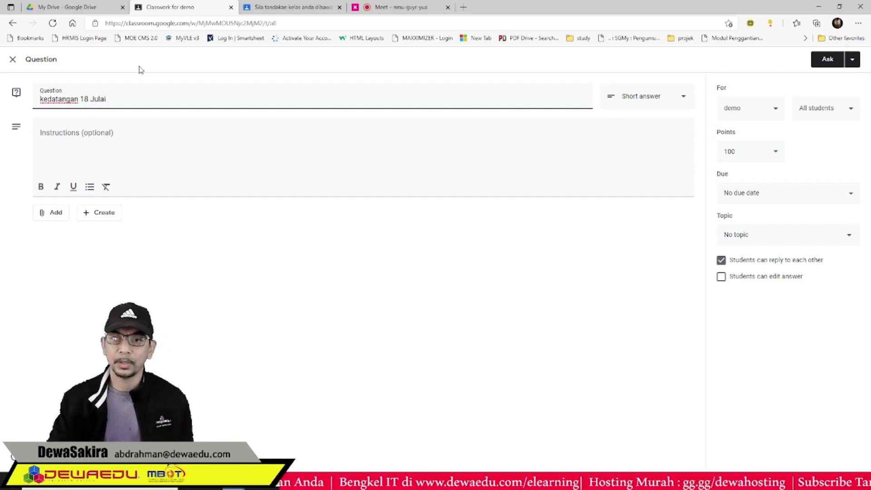
left_click(66, 135)
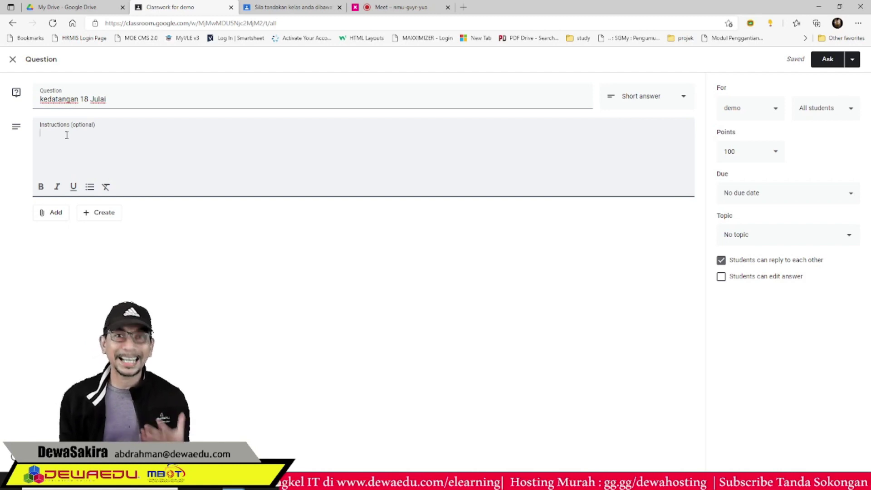
type("Sila")
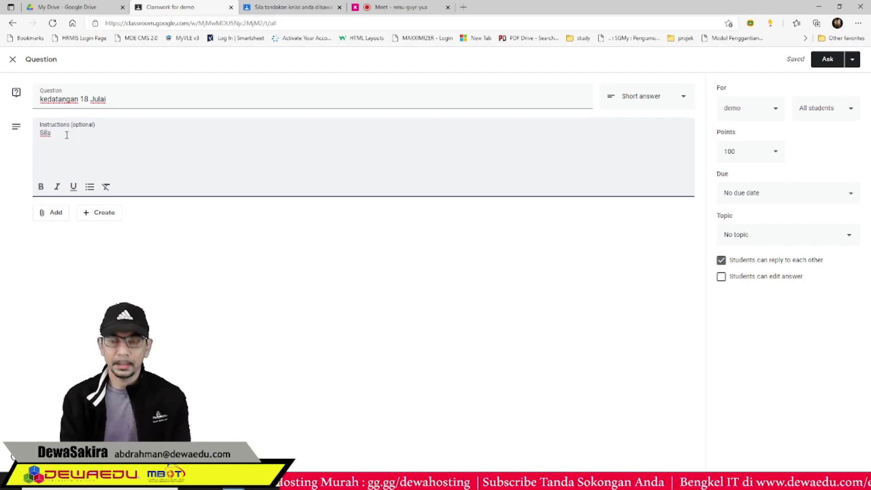
type("tanda kehadiran")
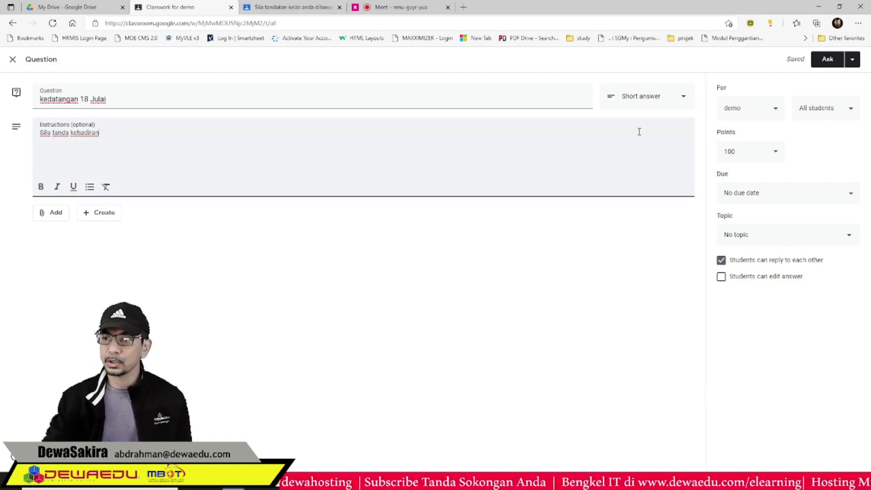
Make the question multiple choice with the three class names Akasia, meranti and kemboja as options
left_click(683, 96)
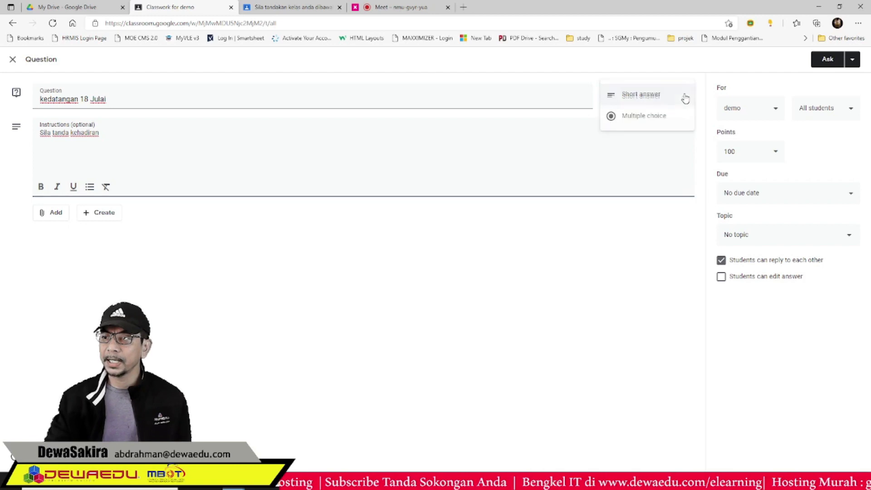
left_click(650, 126)
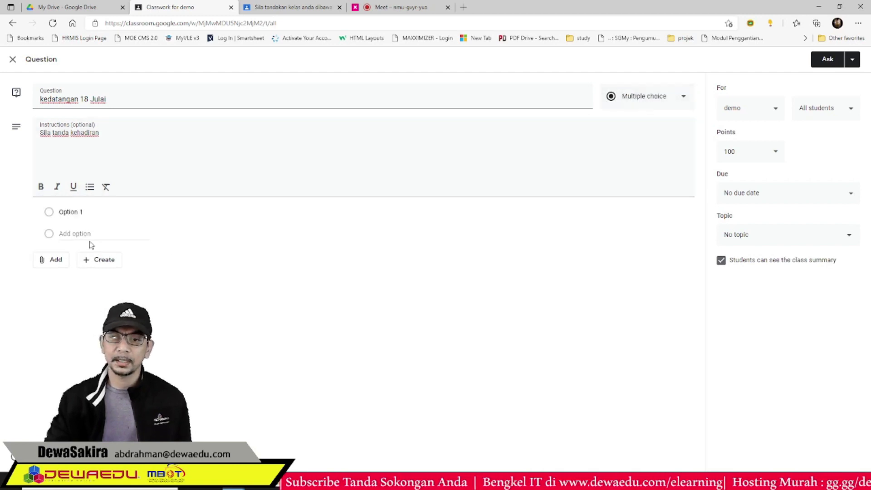
left_click(71, 213)
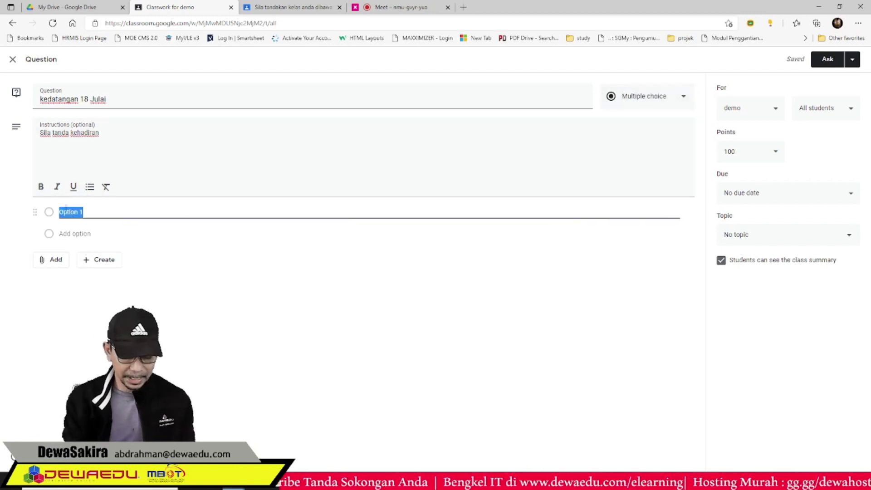
type("Akasia")
key("Return")
type("meranti")
key("Return")
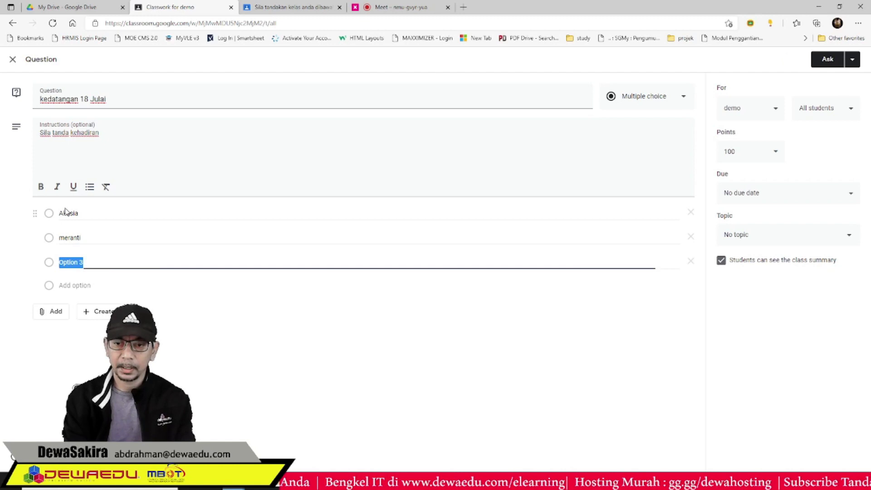
type("kemba")
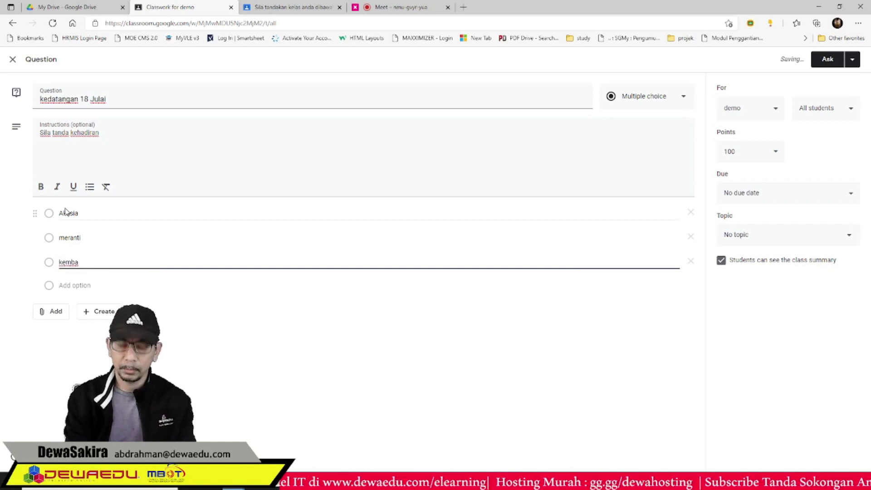
key("BackSpace")
type("oja")
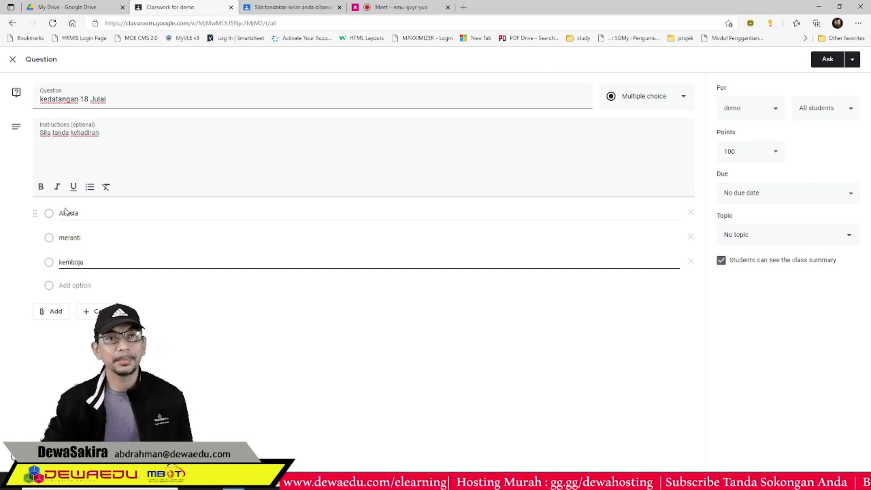
left_click(116, 285)
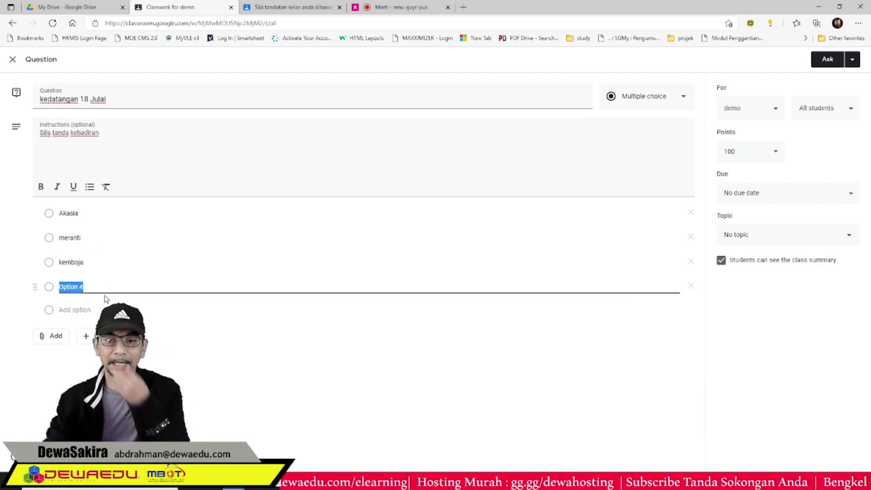
left_click(690, 285)
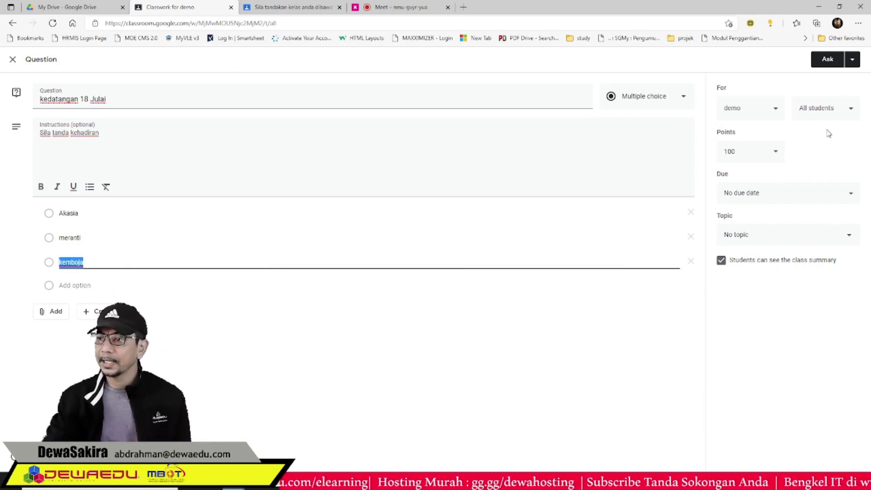
Set the question's points to Unmarked and its due date to 19 Jul 2021 at 23:59
left_click(777, 157)
left_click(746, 175)
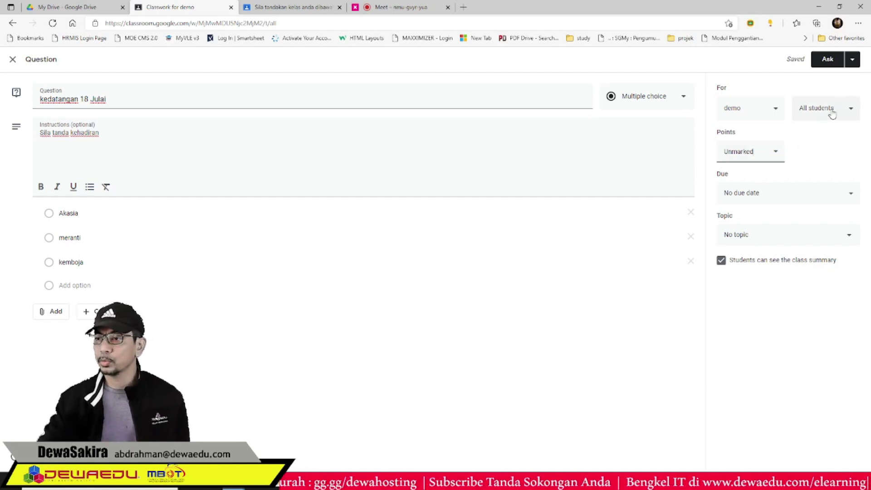
left_click(799, 194)
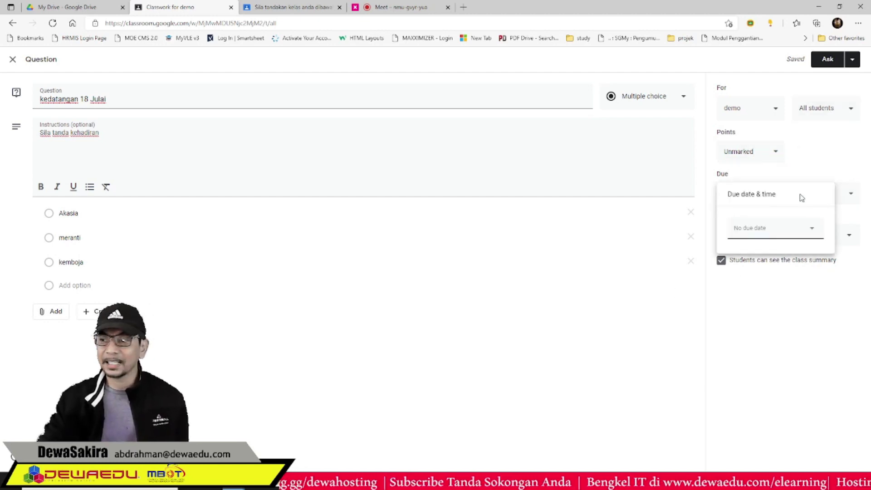
left_click(777, 231)
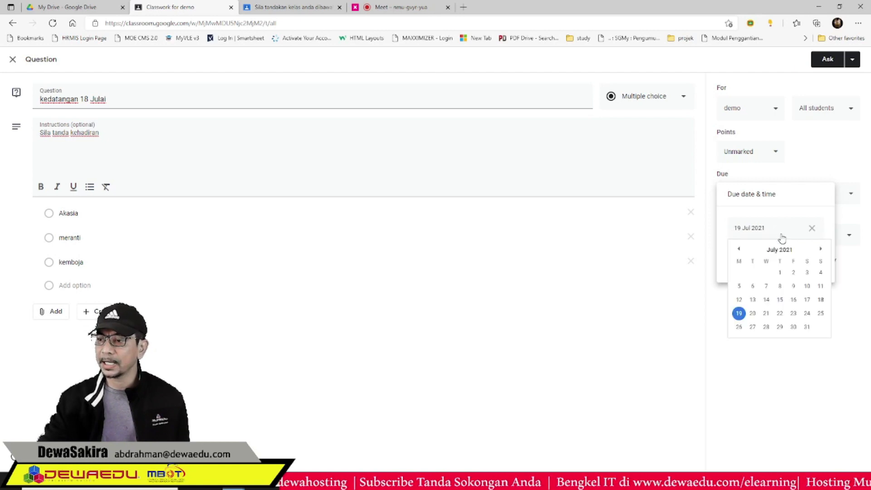
left_click(739, 313)
left_click(761, 257)
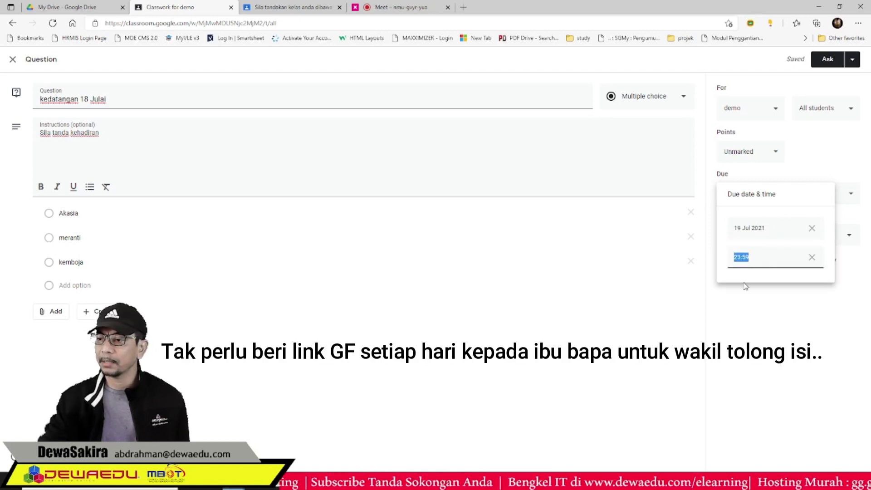
left_click(739, 325)
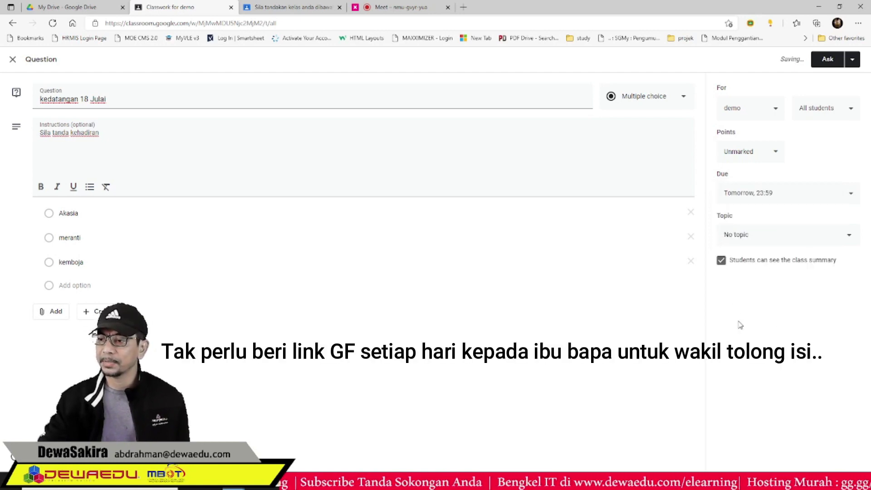
File the question under the Kedatangan topic, post it to all students, and open the demo class stream
left_click(801, 236)
left_click(750, 291)
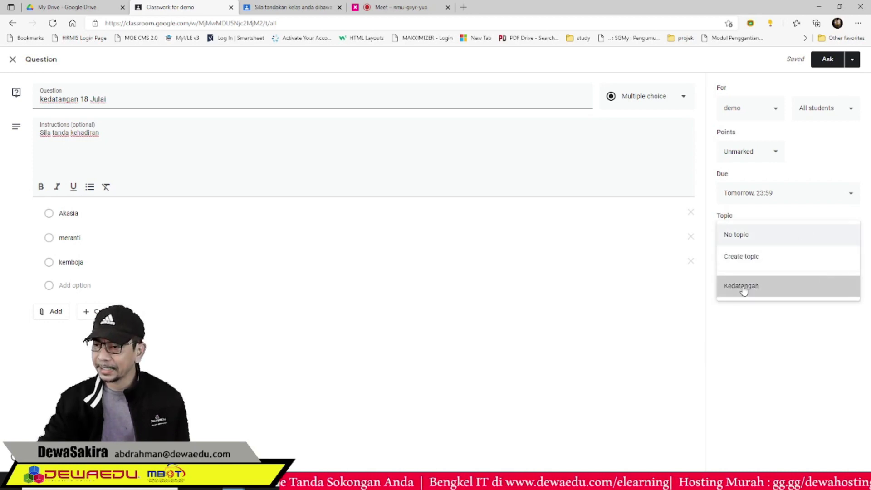
left_click(826, 63)
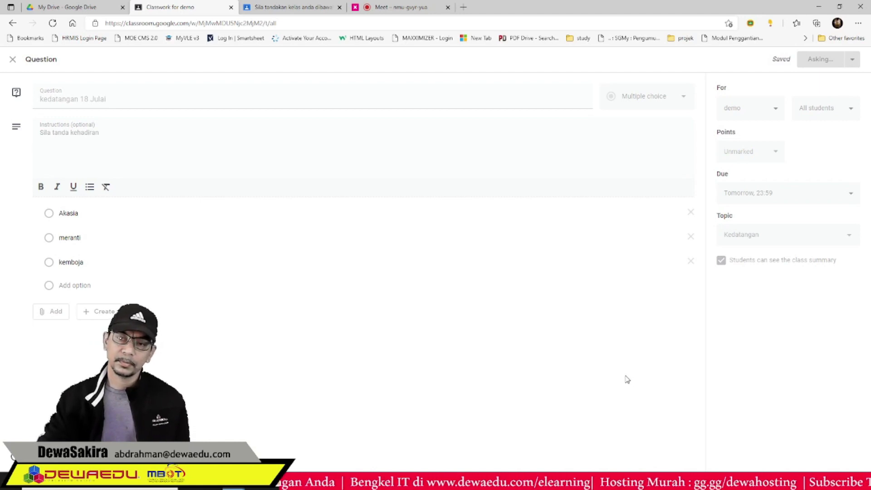
left_click(366, 64)
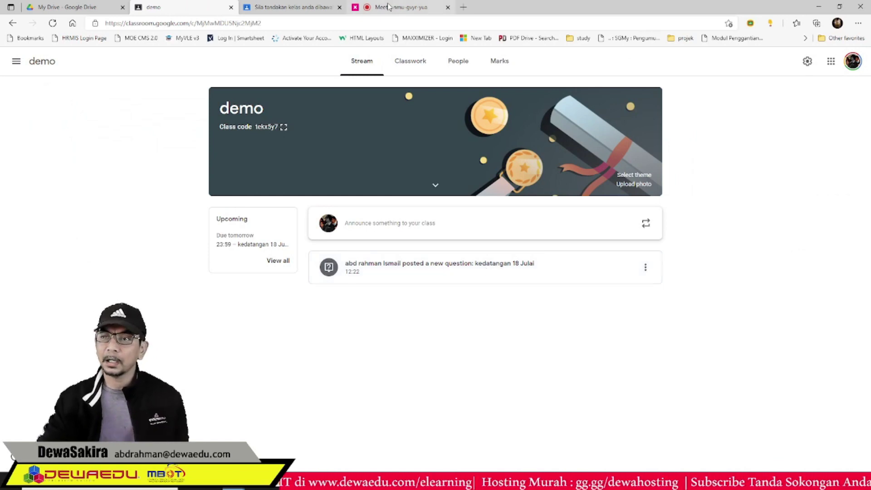
Look at the Google Meet call, then review the details and student answers of "Sila tandakan kelas anda dibawah" in Classroom
left_click(401, 8)
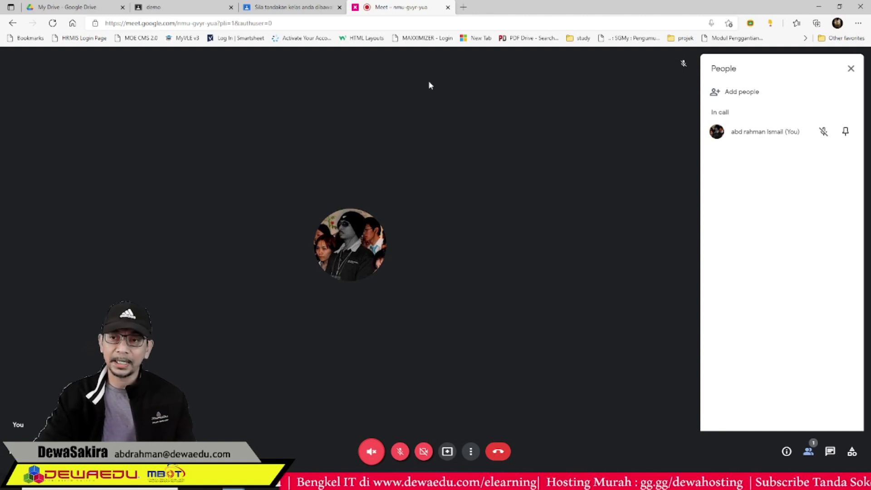
left_click(292, 7)
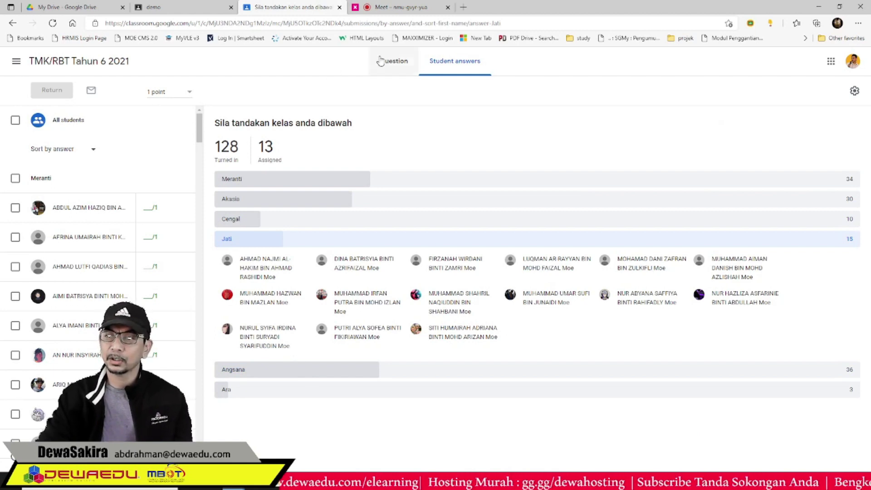
left_click(396, 60)
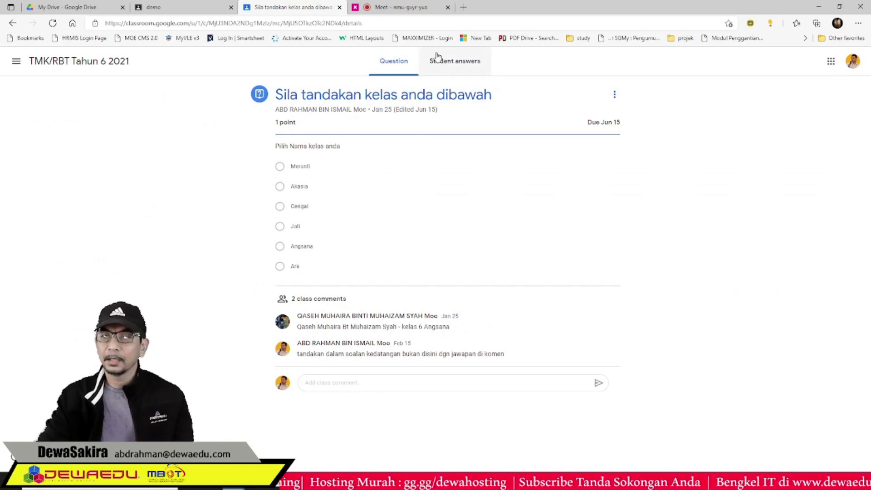
left_click(448, 63)
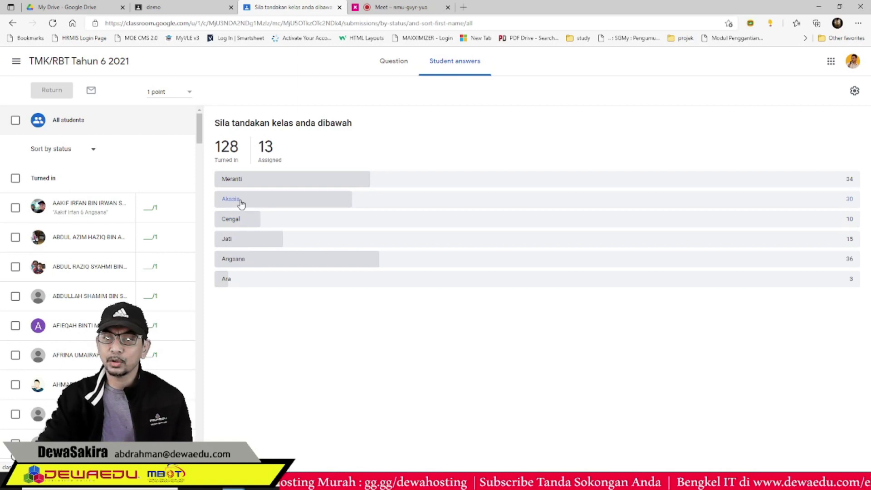
View in turn the students who answered Meranti, Akasia, Cengal and Jati
left_click(230, 181)
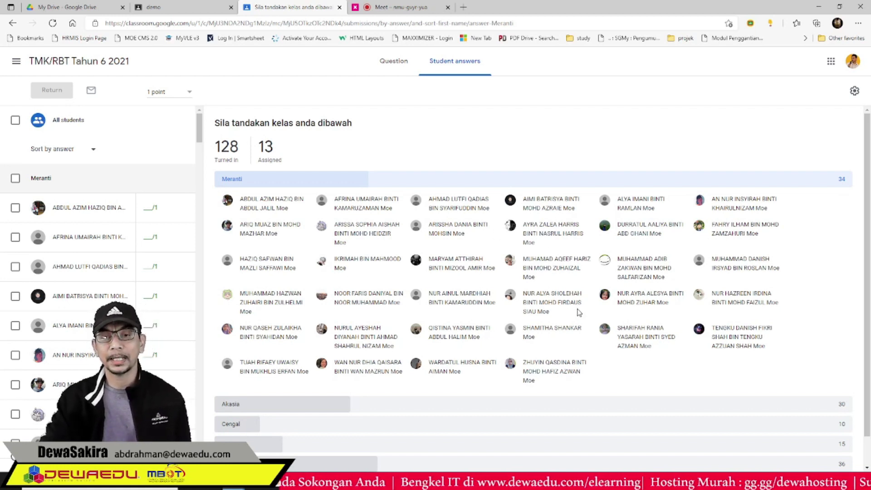
left_click(307, 408)
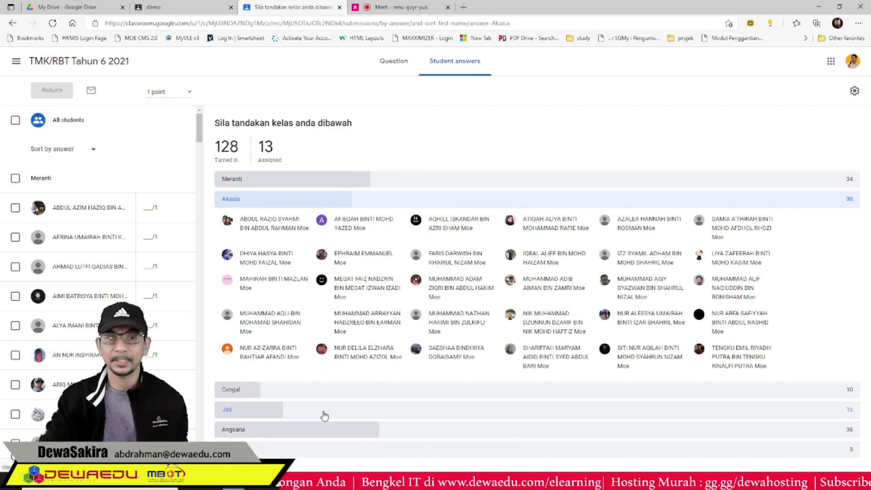
left_click(241, 391)
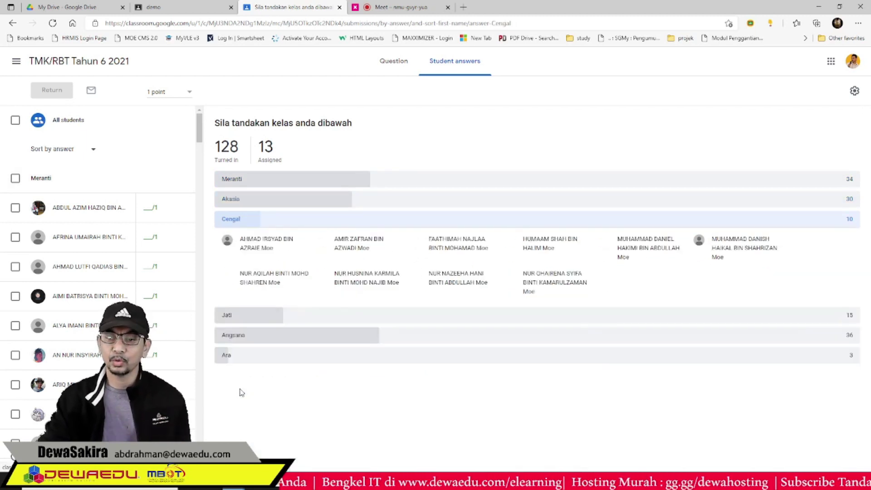
left_click(230, 316)
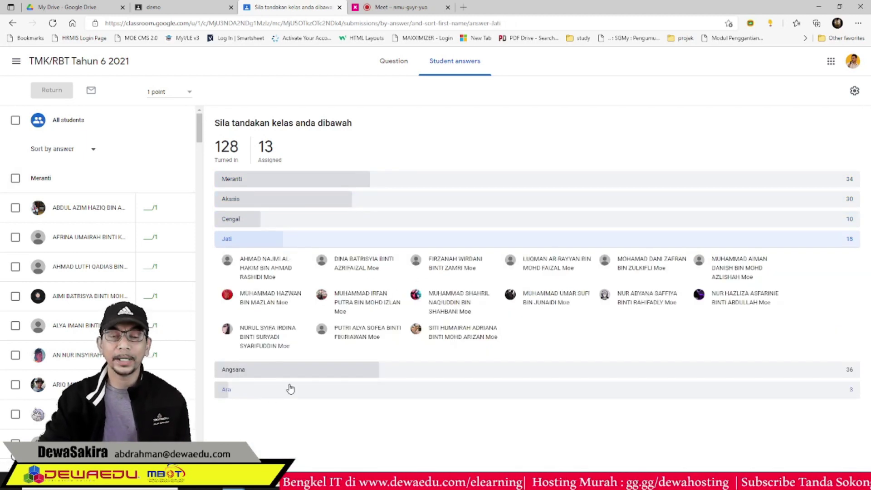
Review the Angsana answers, the turned-in students, the question's details, and the students who answered Cengal
left_click(257, 370)
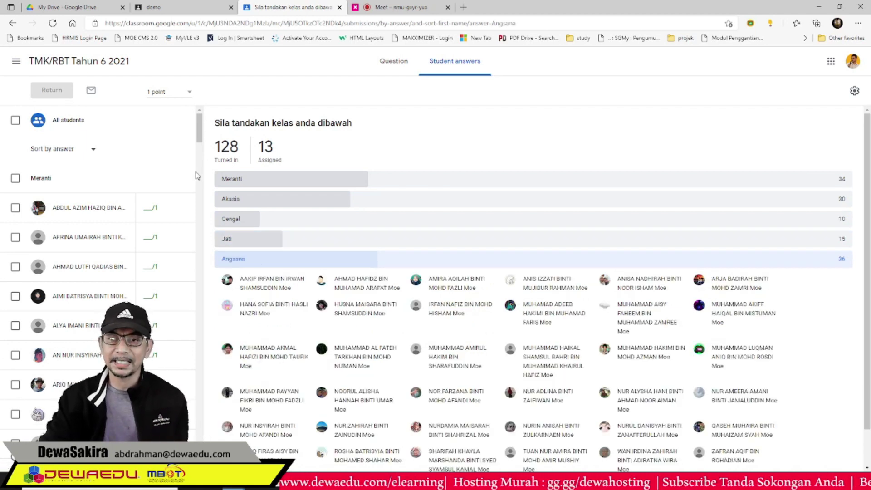
left_click(228, 156)
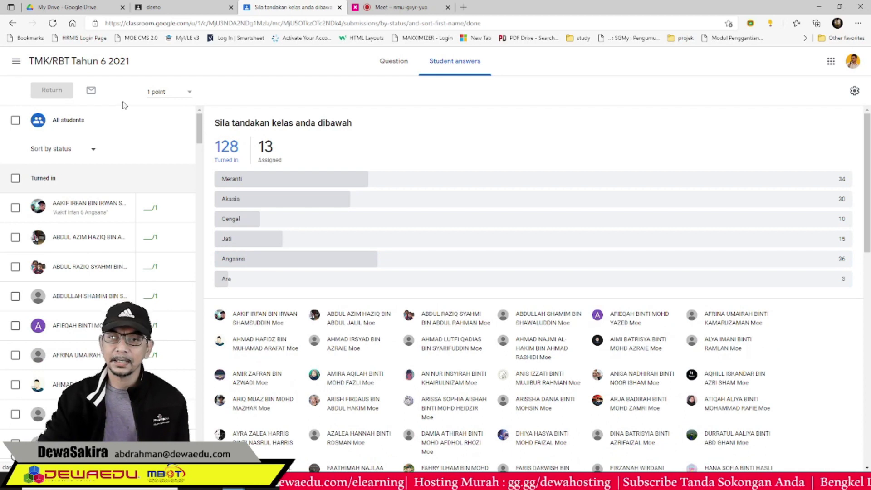
left_click(393, 62)
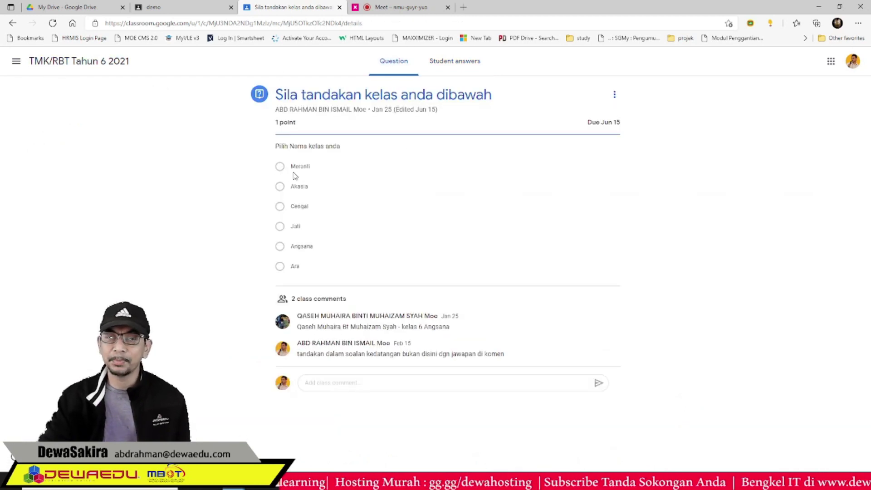
left_click(456, 64)
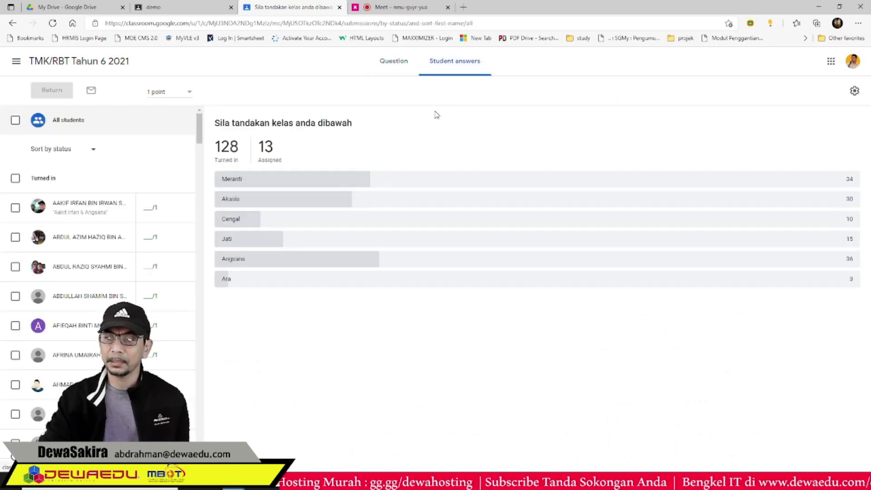
left_click(230, 221)
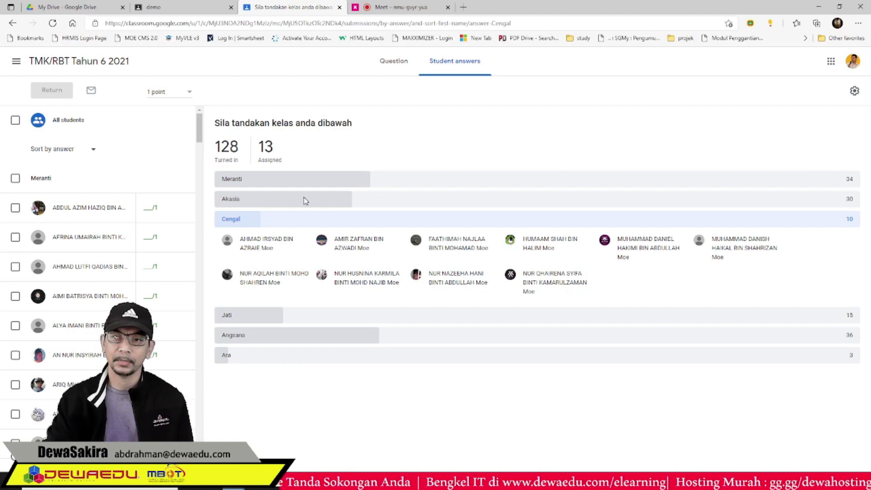
Close the "Sila tandakan kelas anda dibawah" question and return to the demo class stream
left_click(339, 7)
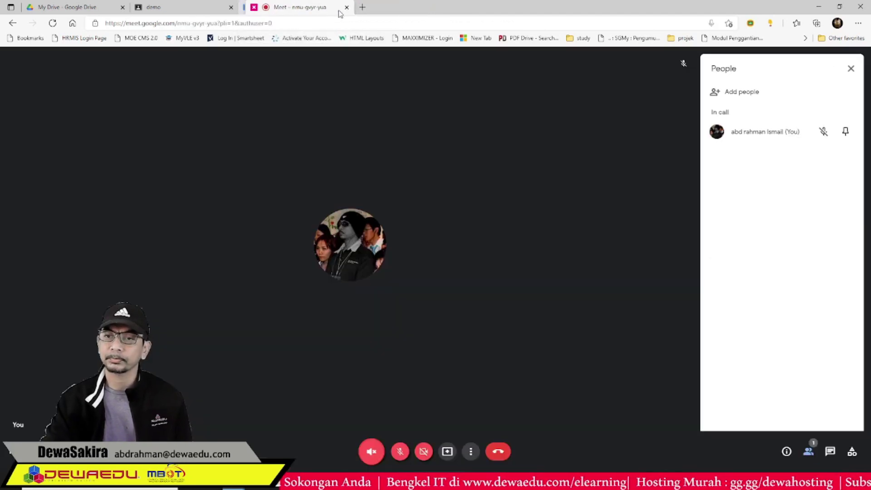
left_click(200, 10)
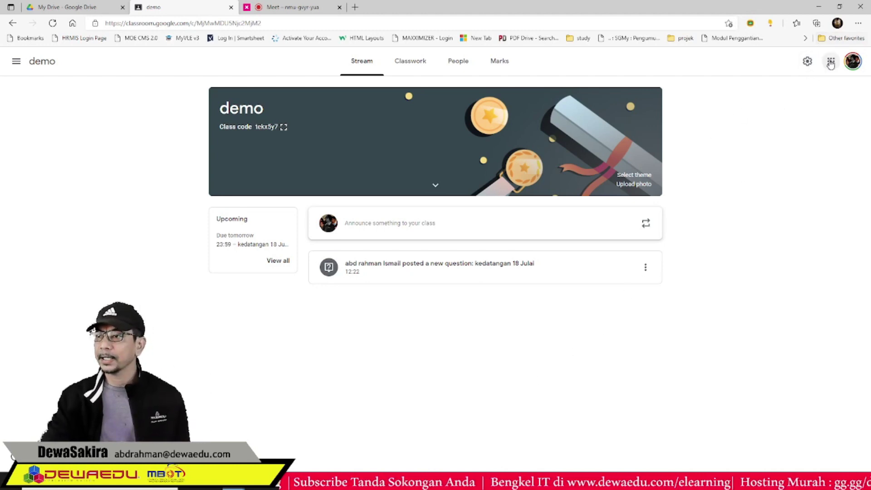
left_click(807, 61)
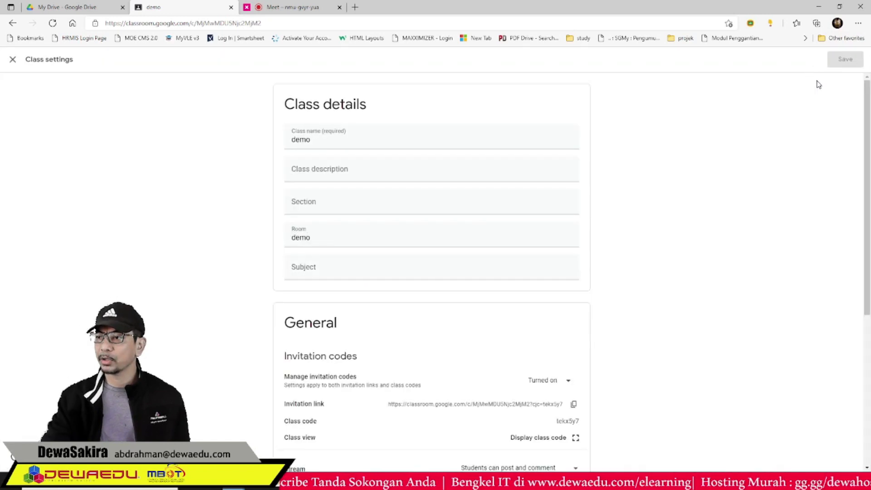
left_click(13, 60)
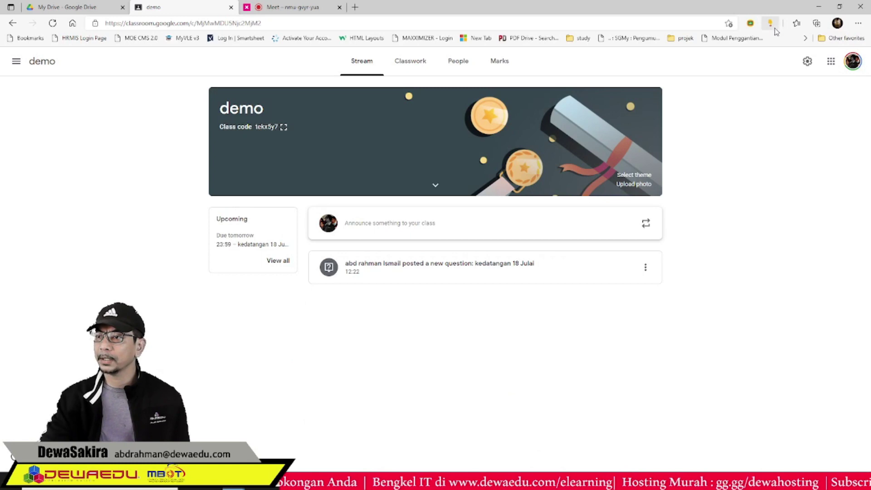
left_click(859, 23)
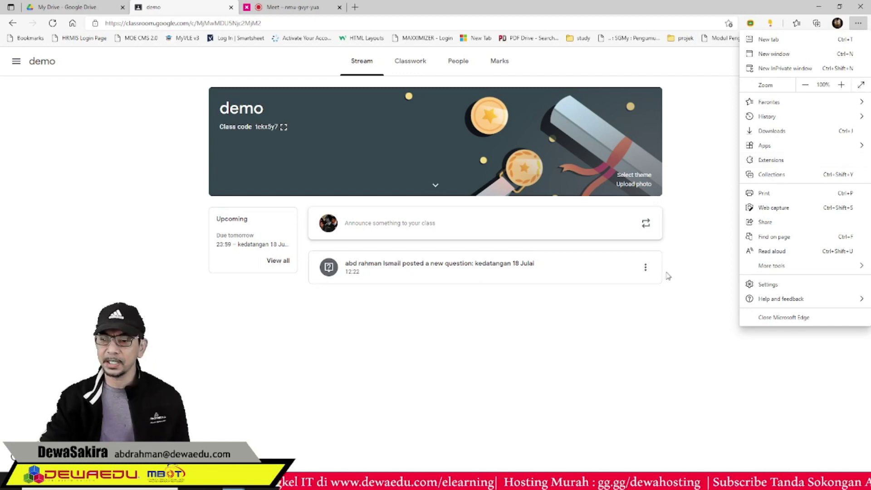
Open Chrome with the edidik.my profile, look at its main menu, and switch back to the demo class in Edge
left_click(502, 438)
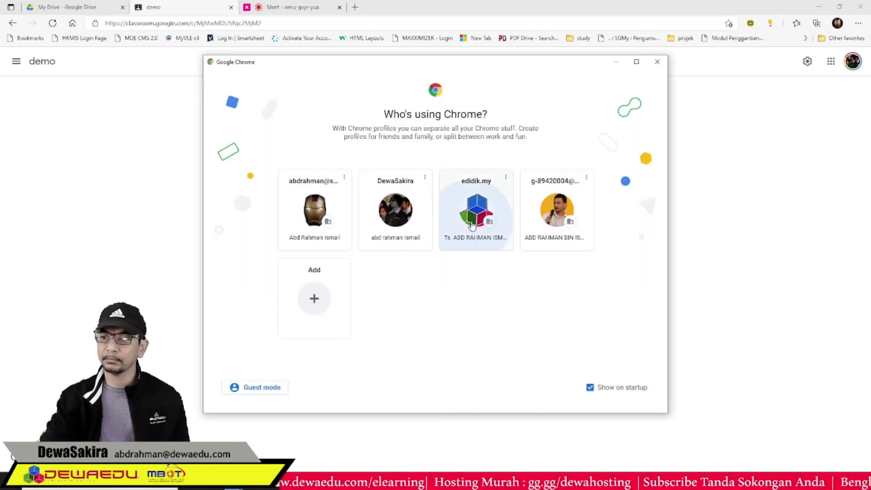
left_click(471, 226)
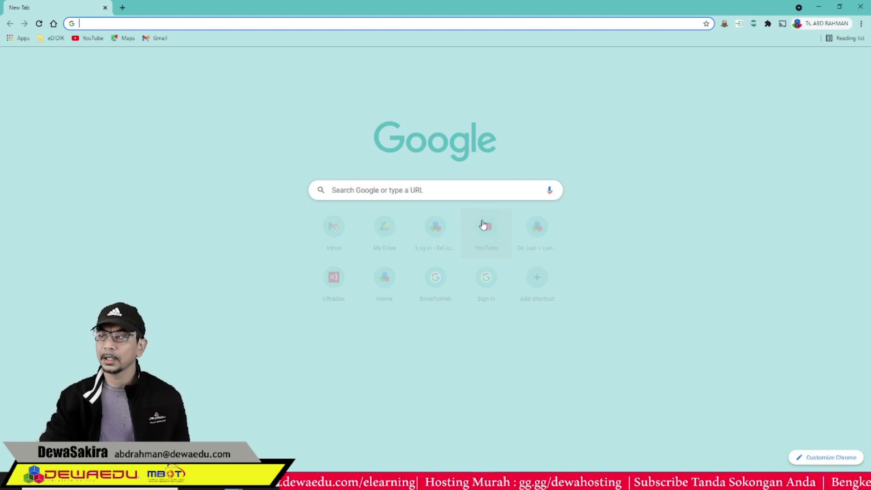
left_click(861, 24)
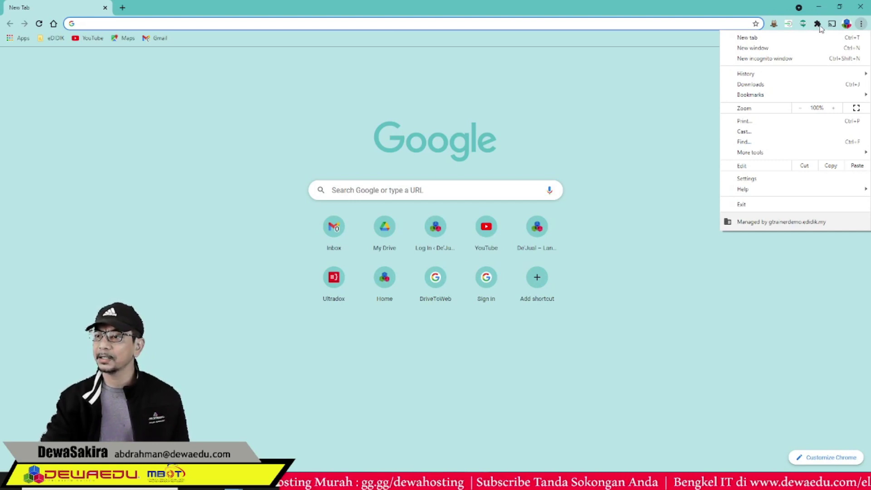
left_click(819, 26)
left_click(820, 26)
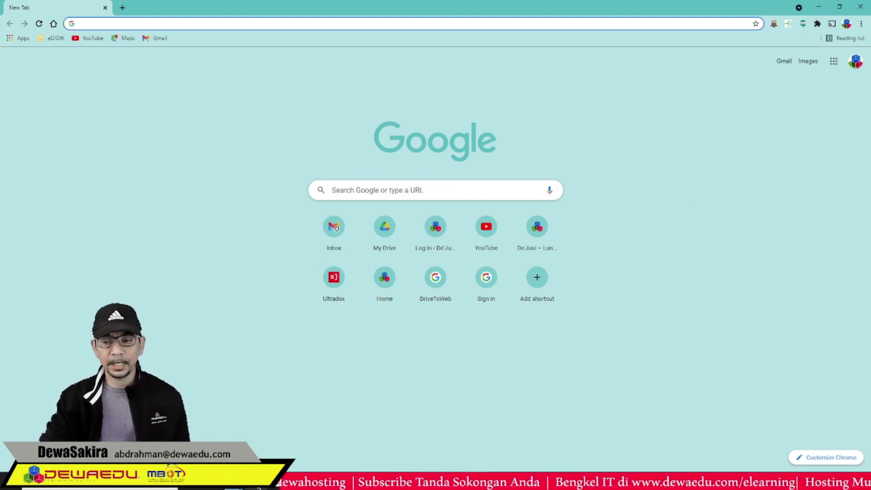
left_click(234, 487)
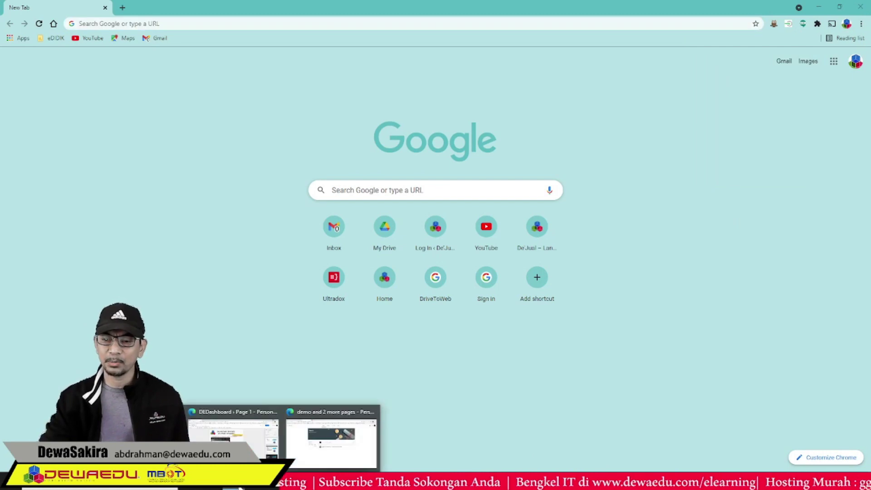
left_click(308, 454)
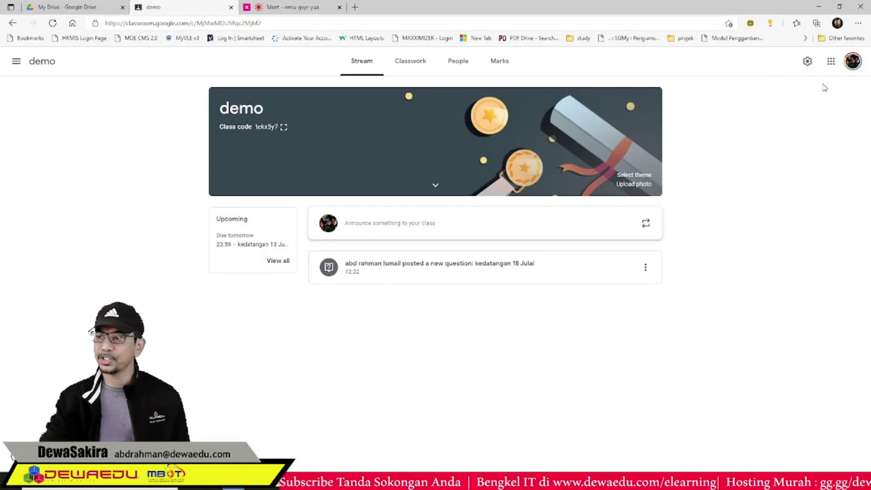
Open Edge's installed extensions and search the Edge Add-ons store for "breakout rooms google meet"
left_click(861, 25)
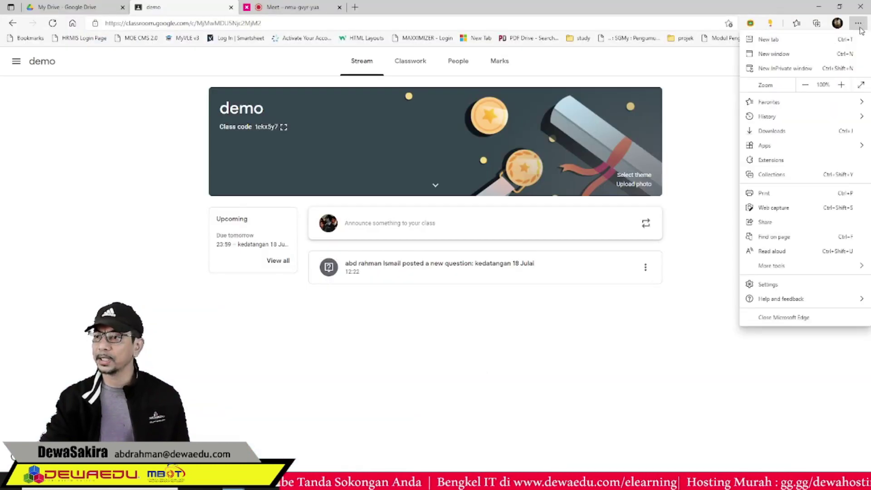
left_click(780, 165)
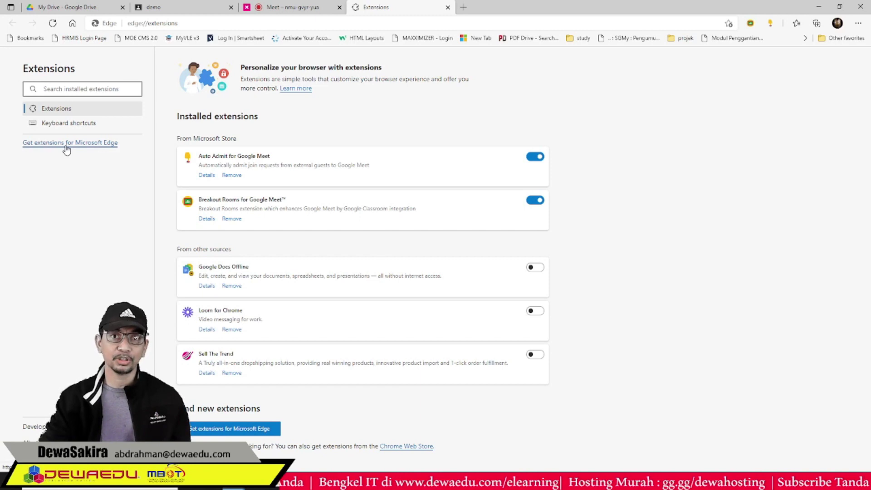
left_click(66, 144)
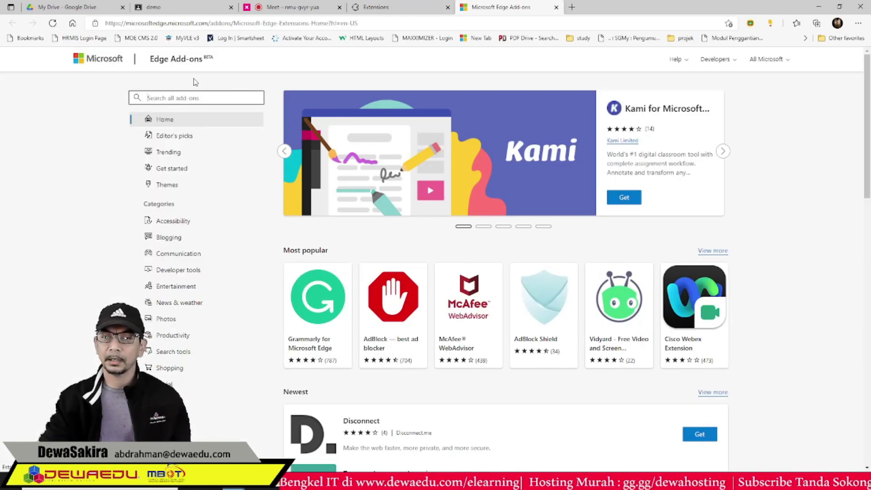
type("brea")
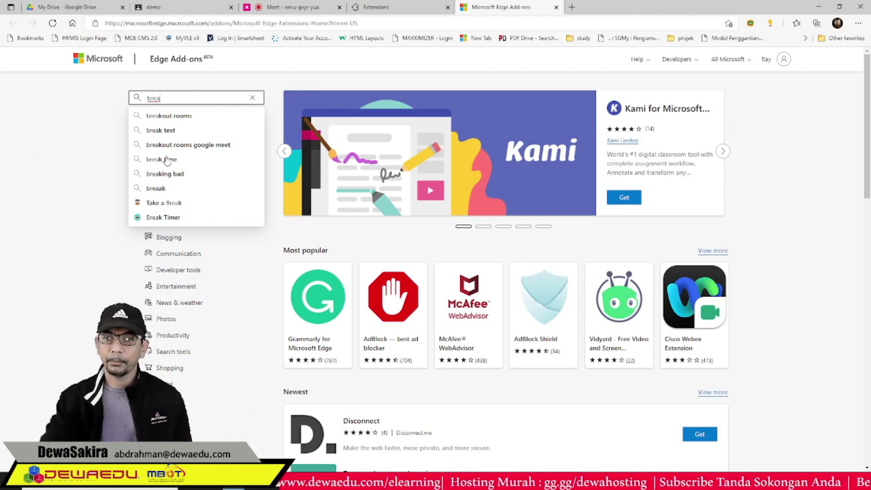
left_click(202, 146)
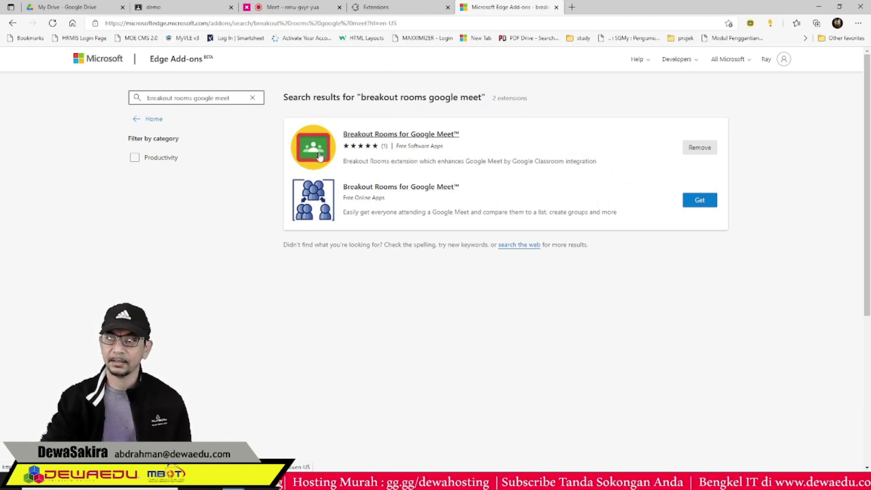
left_click(803, 111)
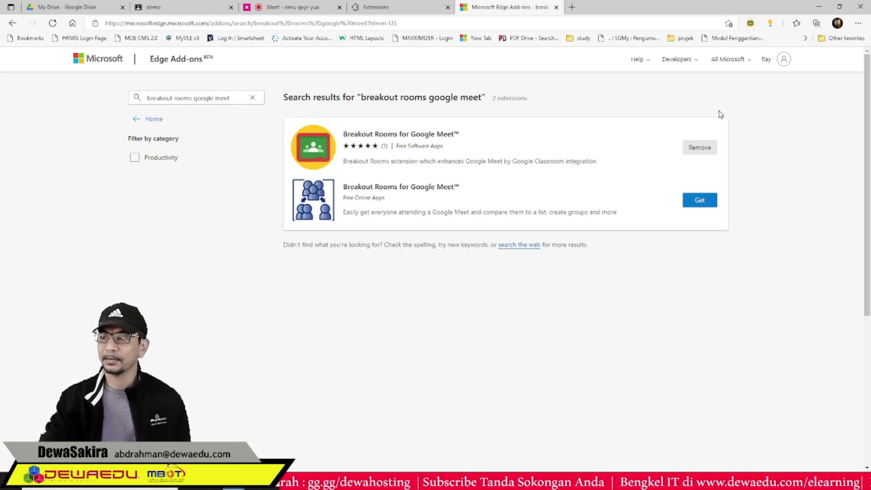
Close the Edge Add-ons, Extensions, Google Meet and demo class pages, keeping only My Drive open
left_click(556, 8)
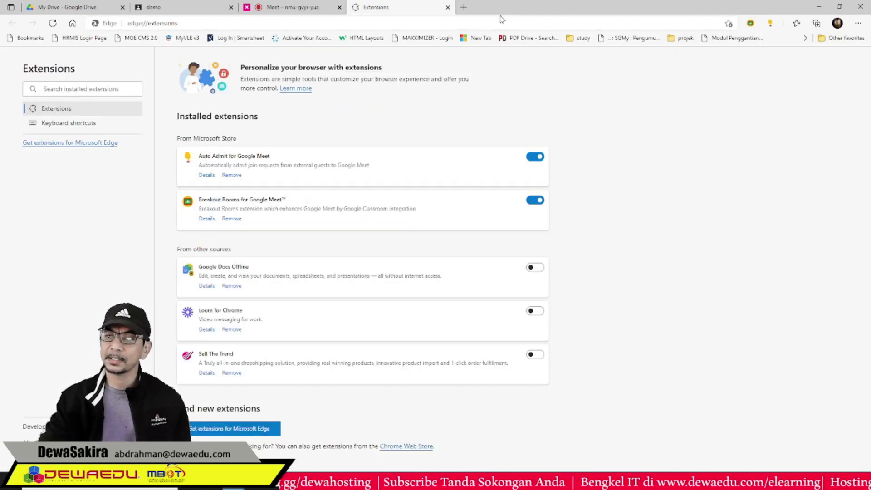
left_click(447, 7)
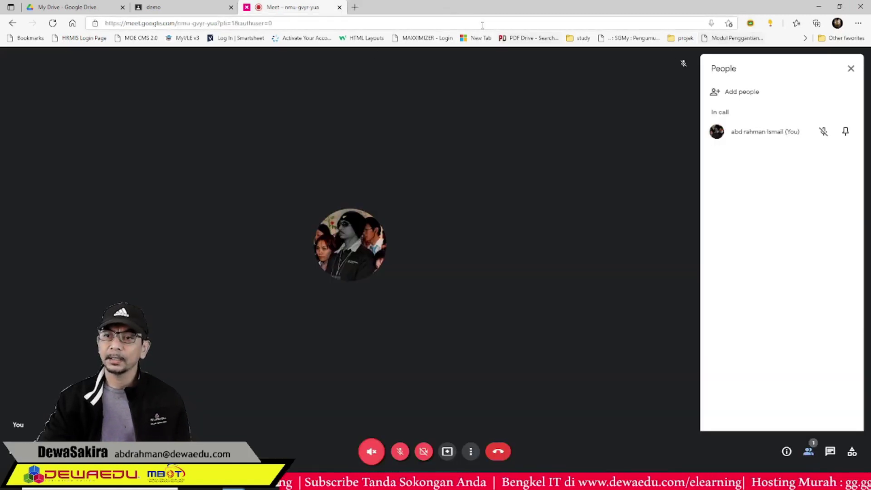
left_click(339, 8)
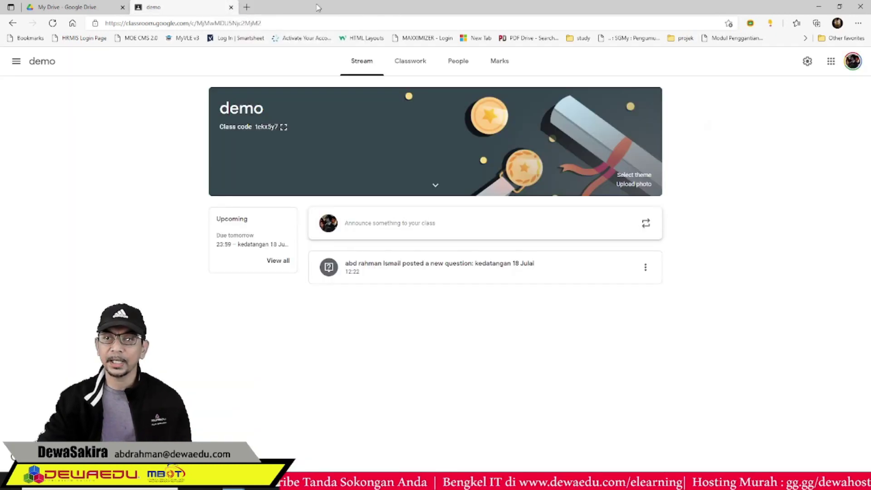
left_click(231, 8)
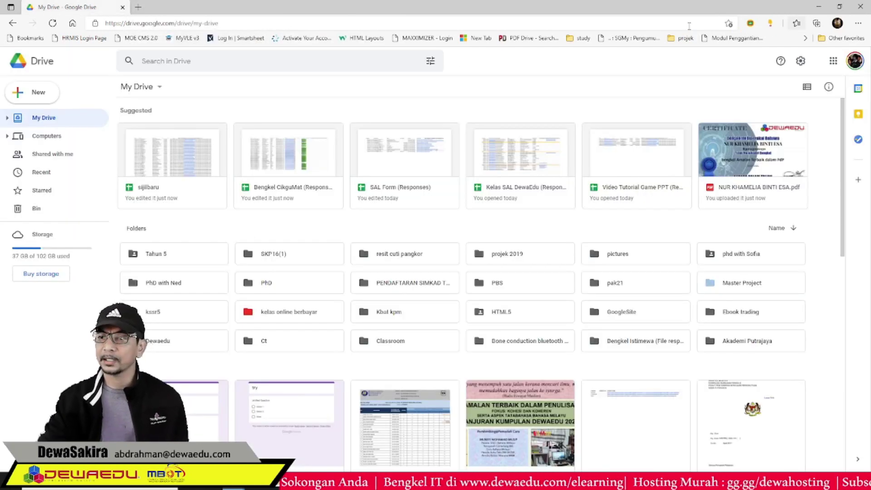
Open the Breakout Rooms extension maximised and review its settings, including the Google account choices for Meet and the Meet Joining options
left_click(751, 23)
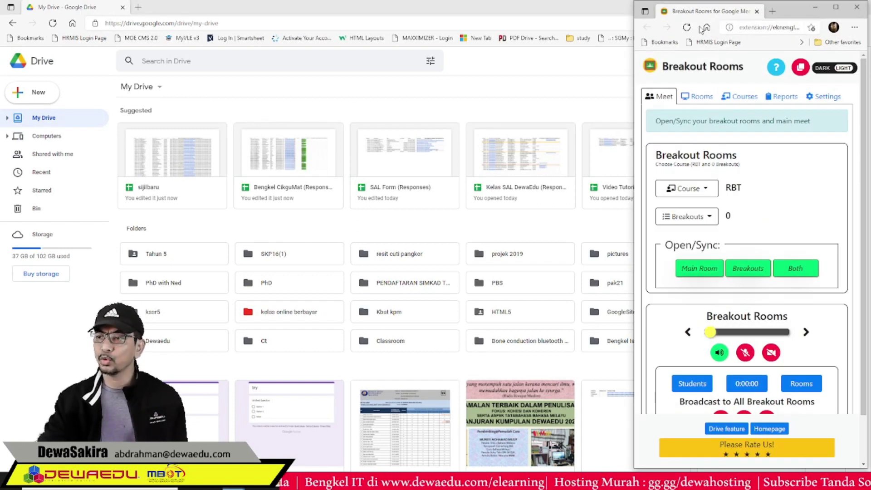
left_click(838, 7)
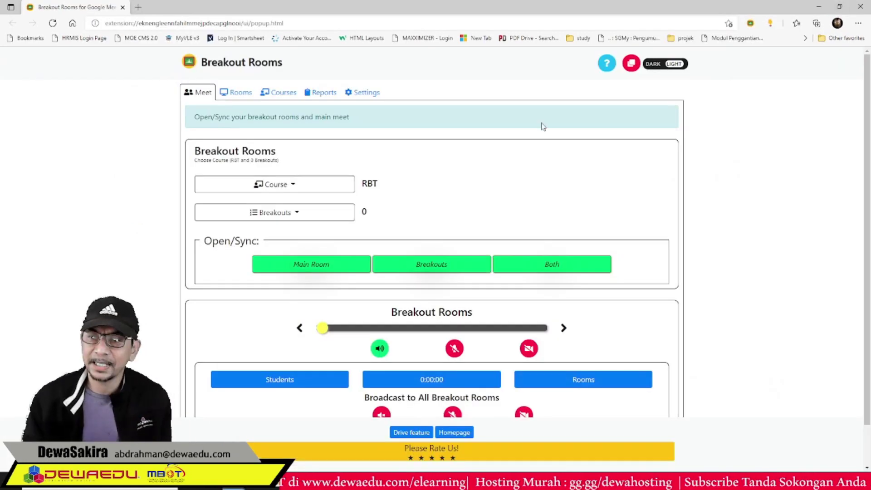
left_click(364, 93)
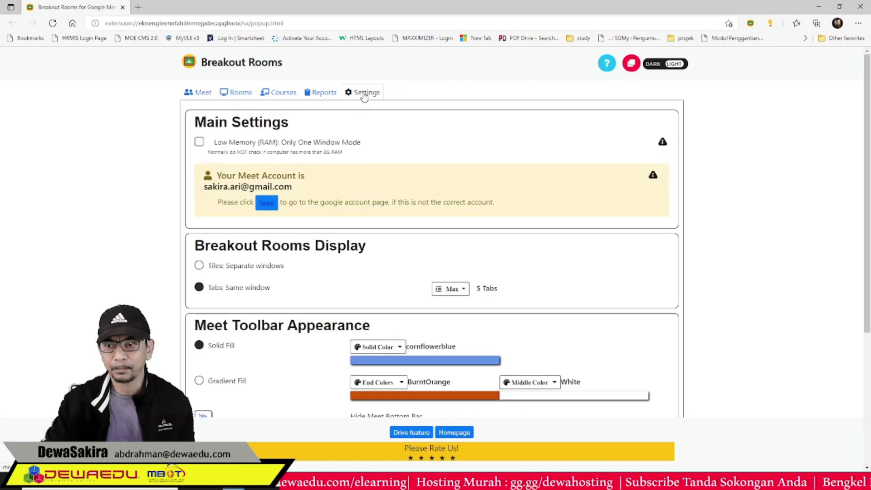
left_click(266, 204)
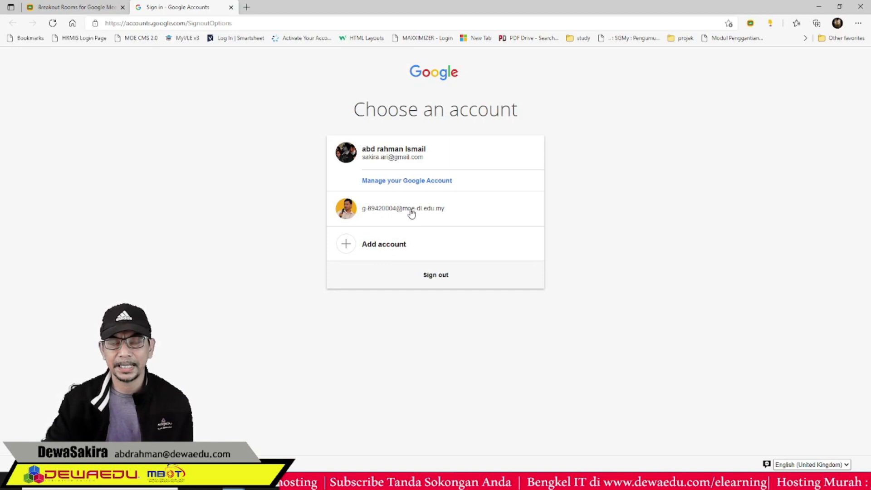
left_click(232, 8)
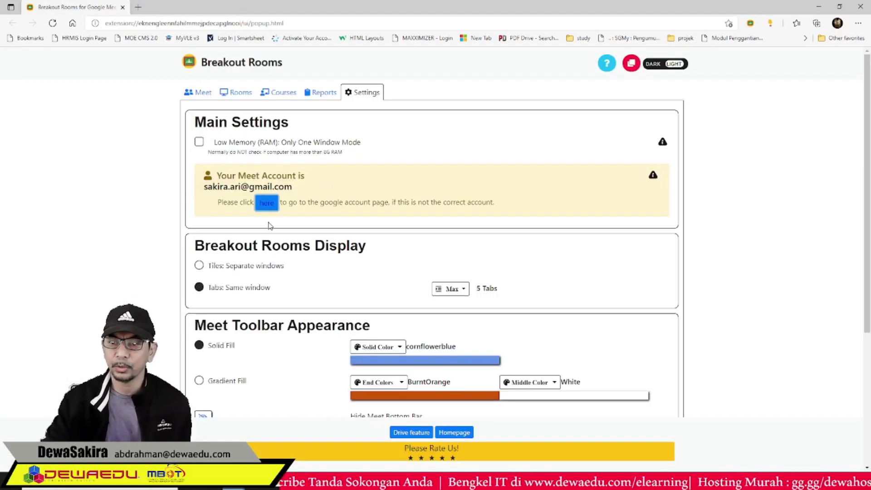
scroll(308, 256, "down", 4)
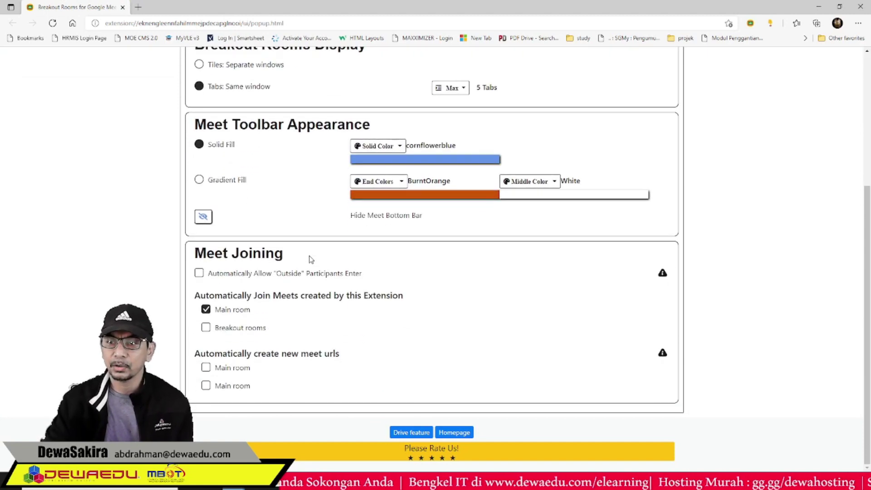
scroll(311, 259, "up", 4)
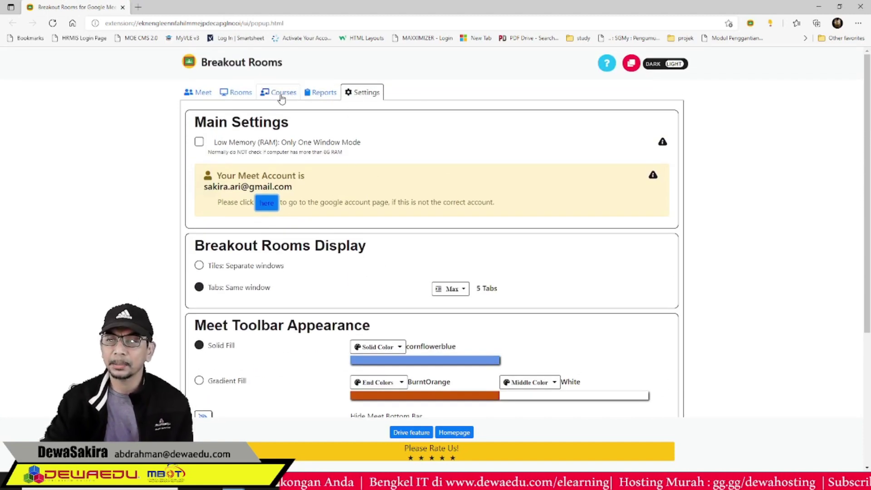
Open the list of courses in Breakout Rooms
left_click(282, 96)
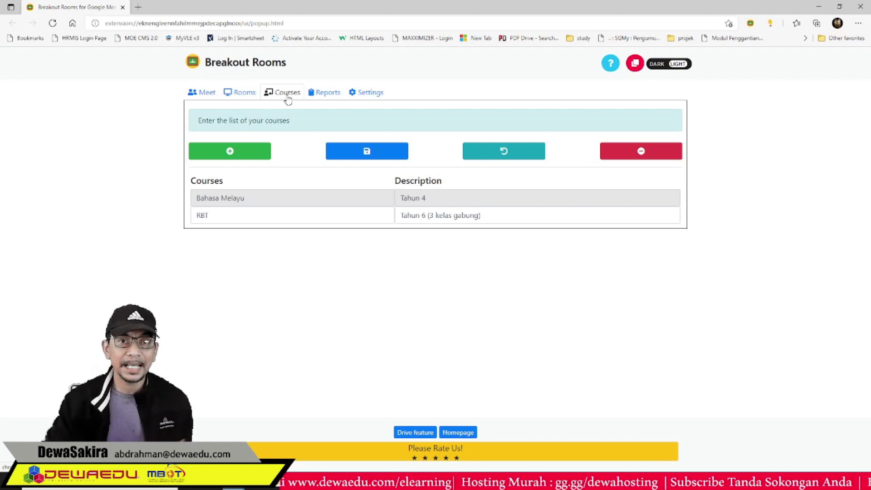
left_click(288, 96)
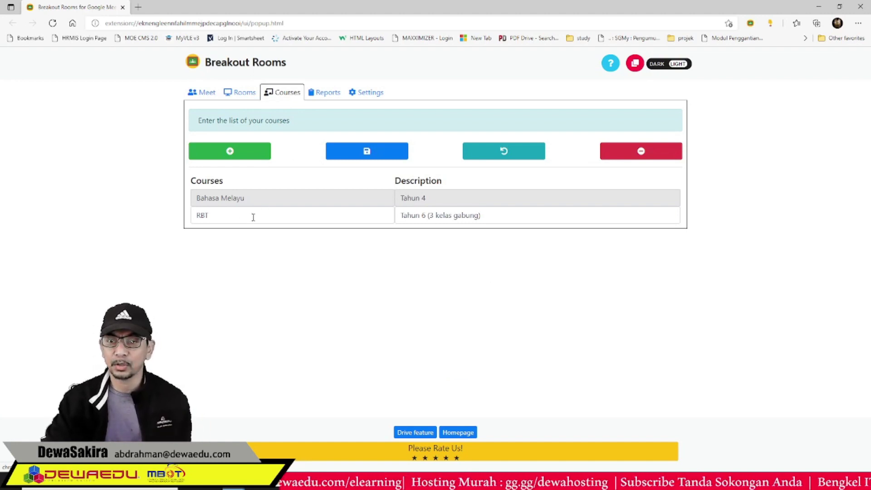
Add a course named "Englis" with the description "safasfasdfsa" and save the courses
left_click(229, 154)
left_click(235, 233)
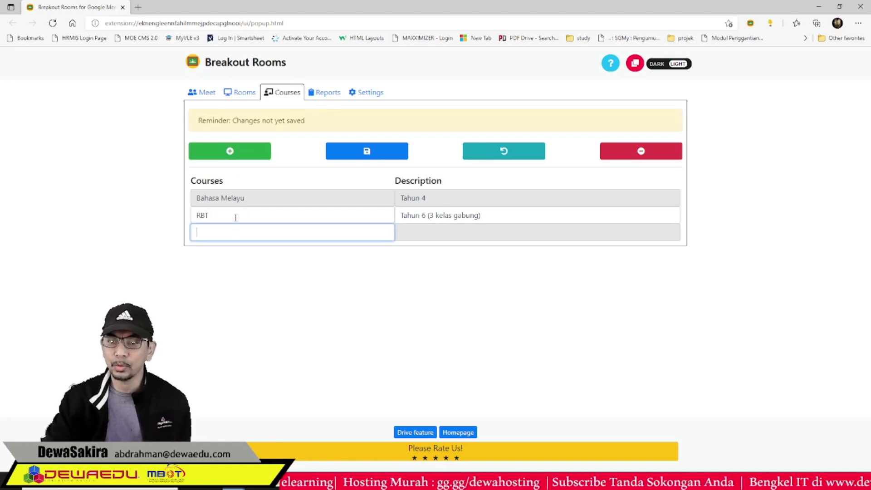
type("Englis")
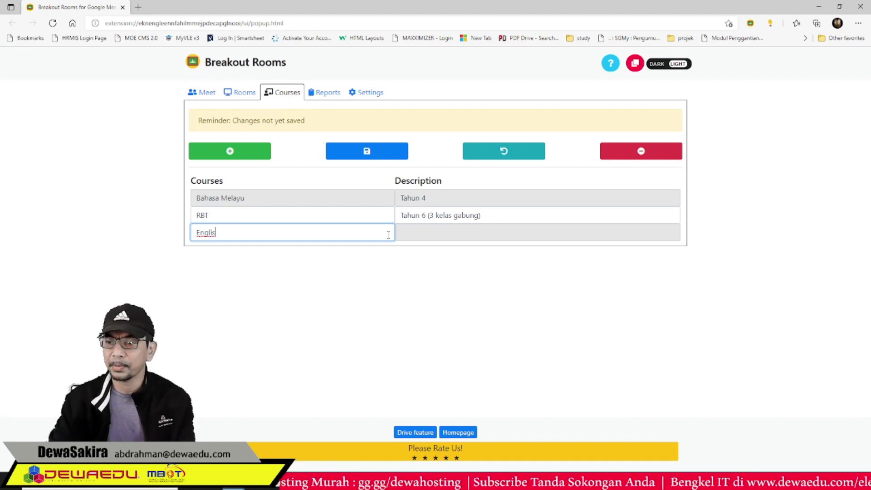
left_click(412, 226)
type("safasfasdfsa")
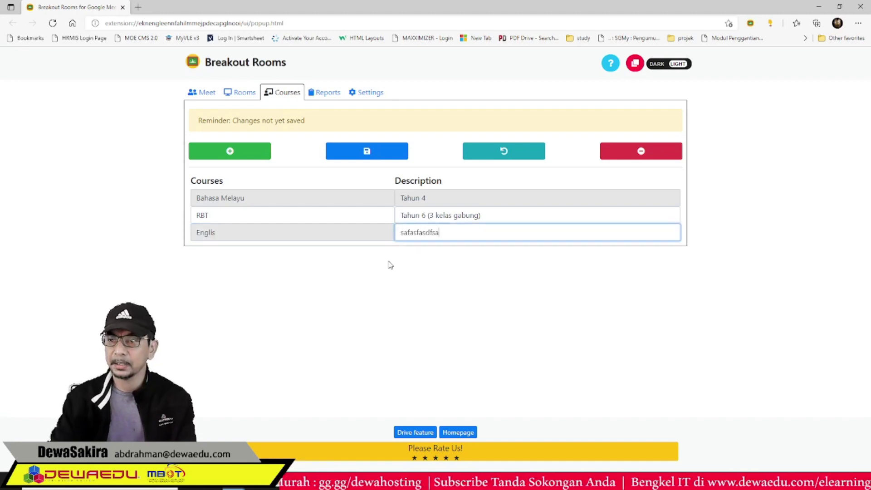
left_click(366, 154)
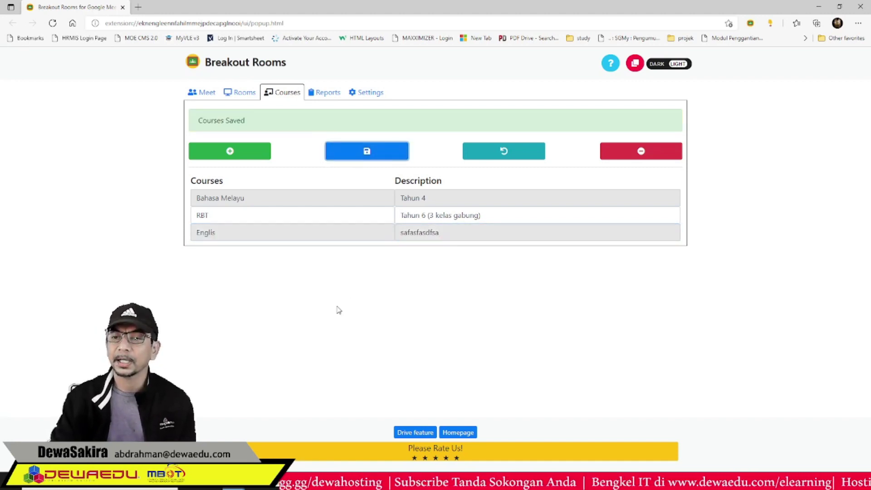
Delete the "Englis" course from the list and save the courses
left_click(347, 229)
left_click(453, 236)
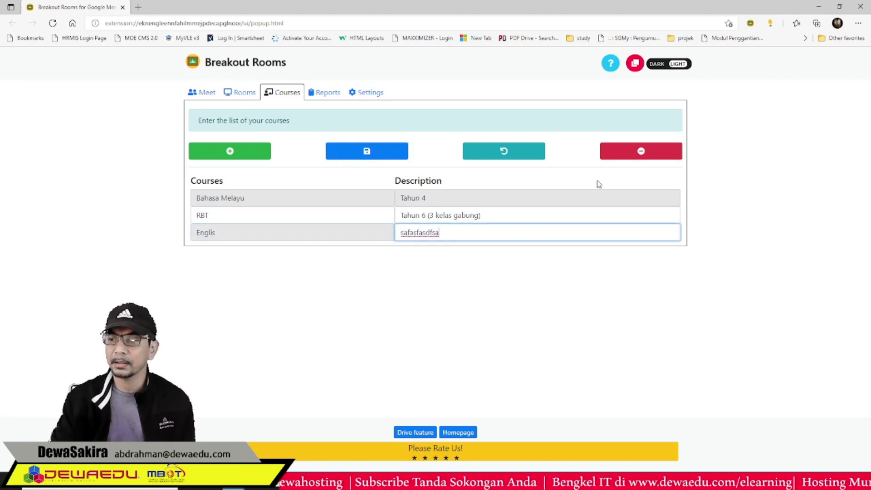
left_click(639, 151)
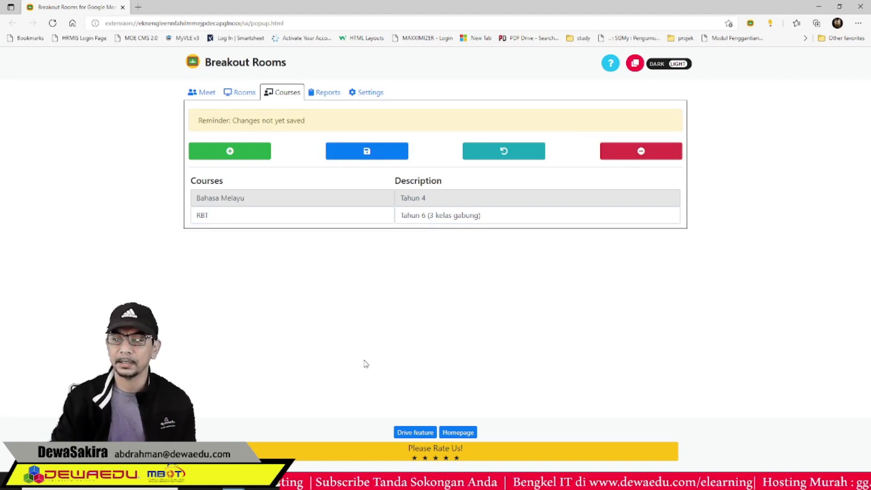
left_click(379, 156)
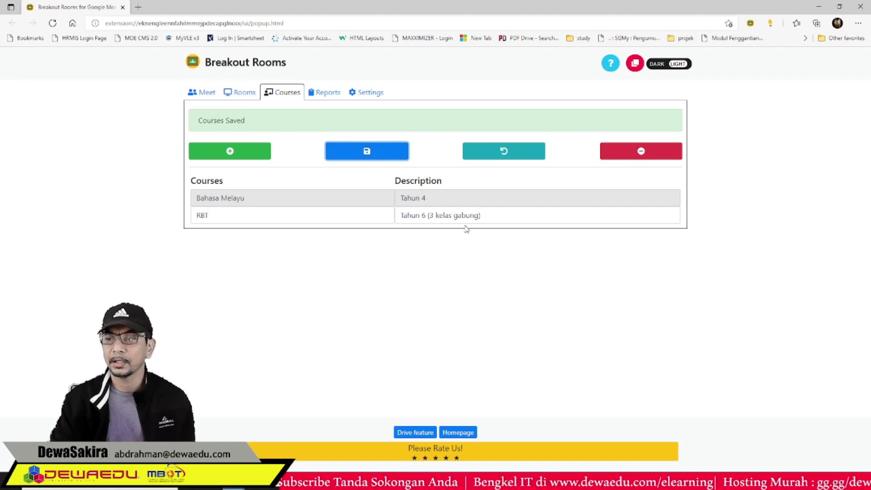
Open the rooms setup for the RBT course and give the Main room the nickname "Lobi"
left_click(238, 93)
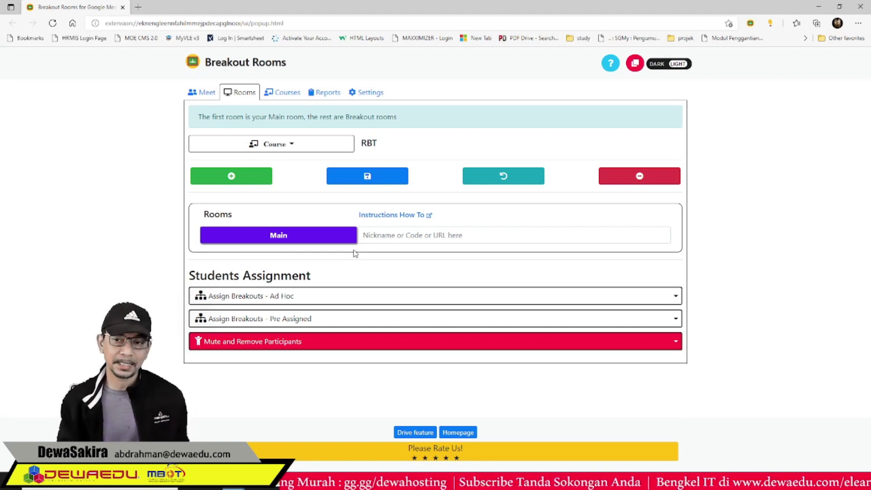
left_click(389, 236)
type("Lopby")
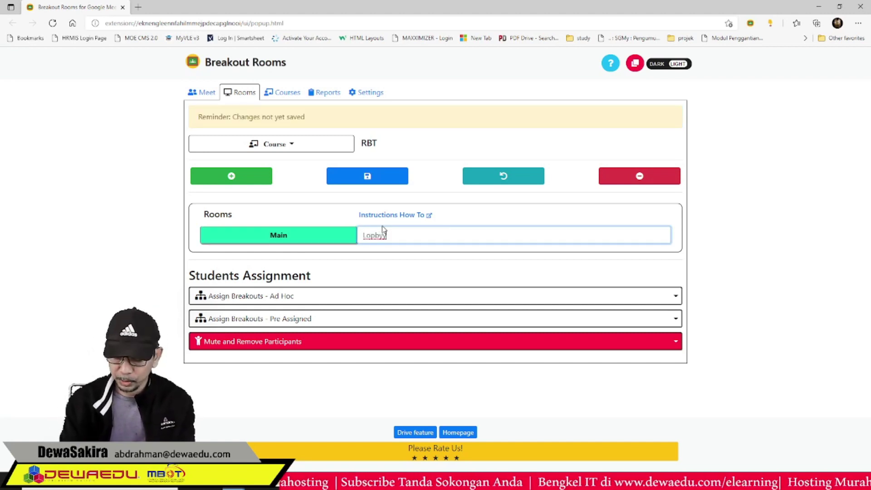
key("BackSpace")
key("BackSpace")
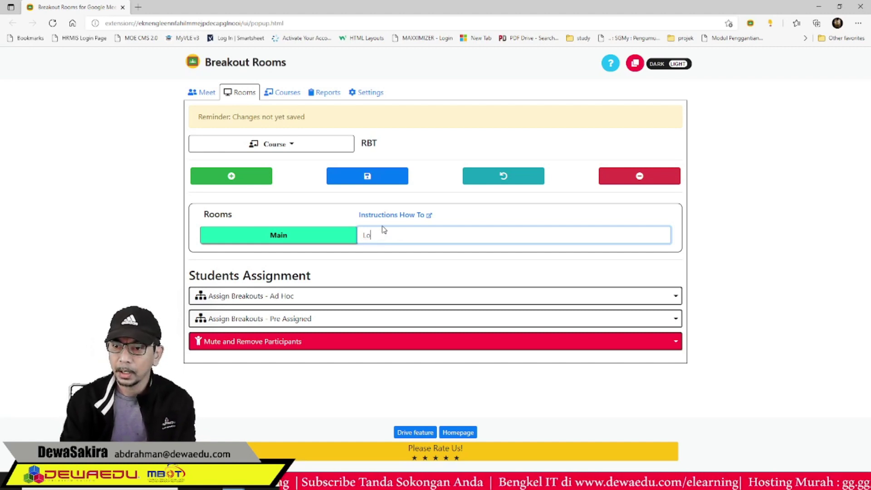
type("i")
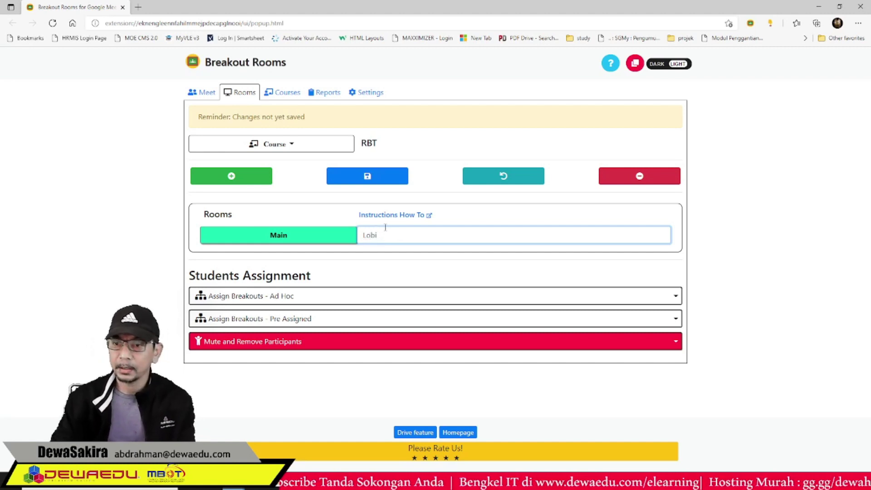
Add a breakout room named "Room1" with the nickname "Room1"
left_click(245, 183)
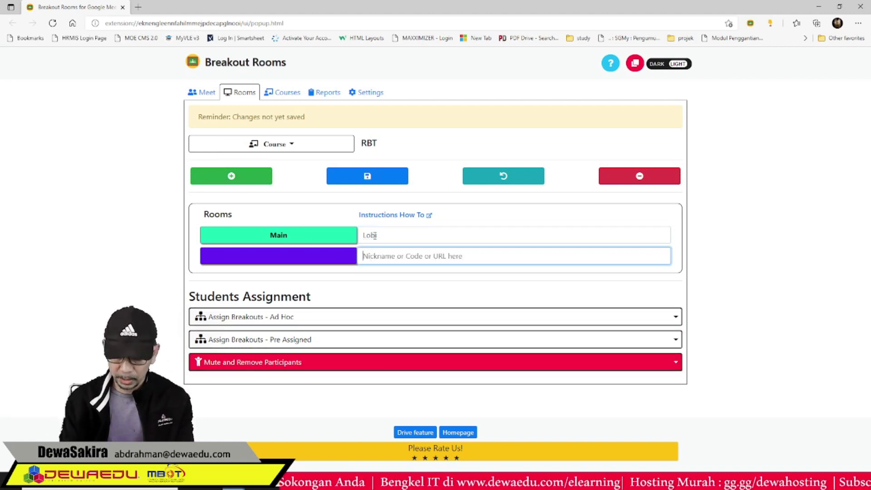
type("Room1")
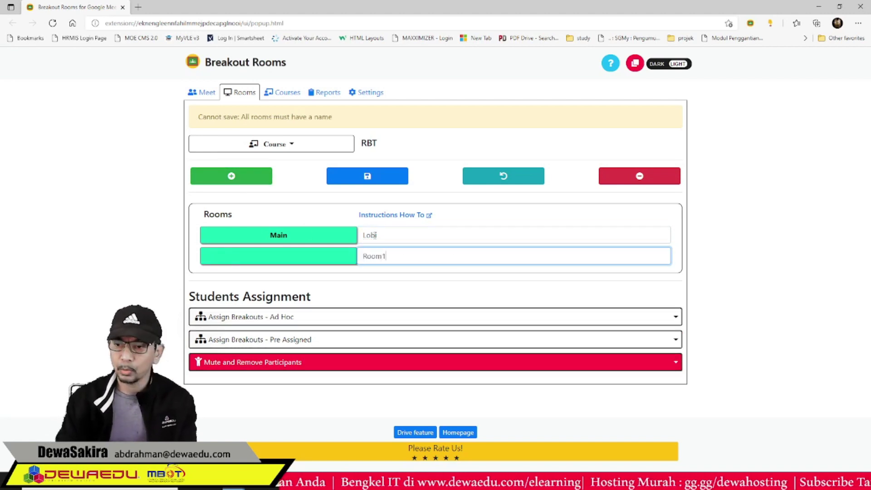
left_click(278, 256)
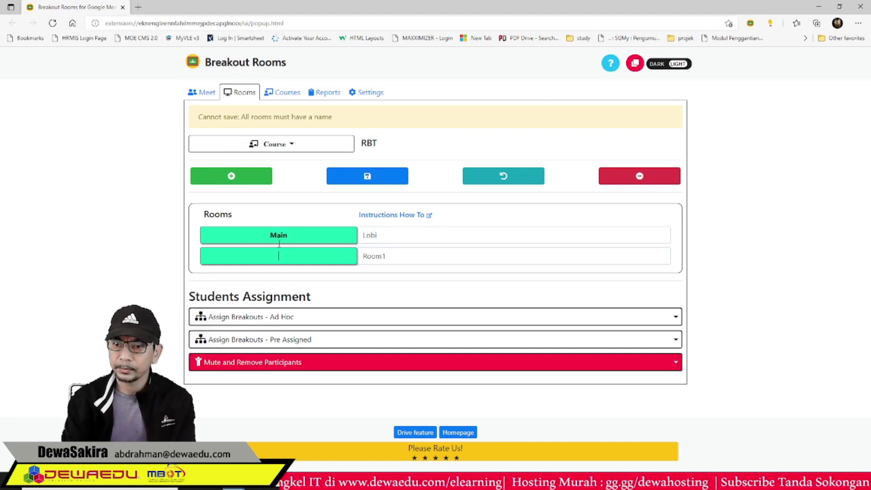
type("Room1")
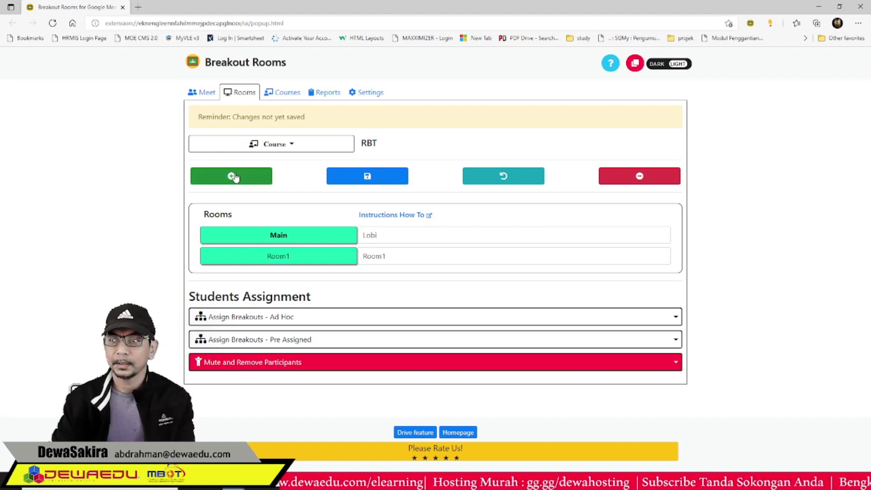
Add a breakout room named "Room2" and one more blank room below it
left_click(240, 178)
type("Room2")
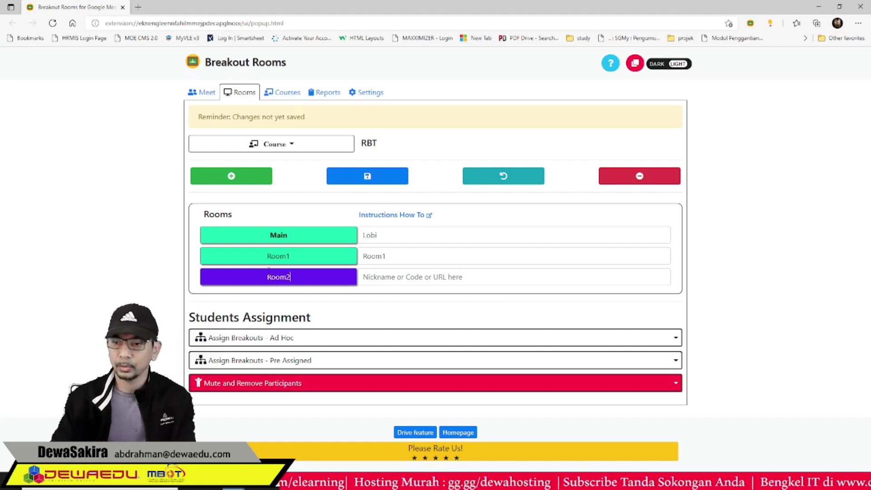
left_click(227, 176)
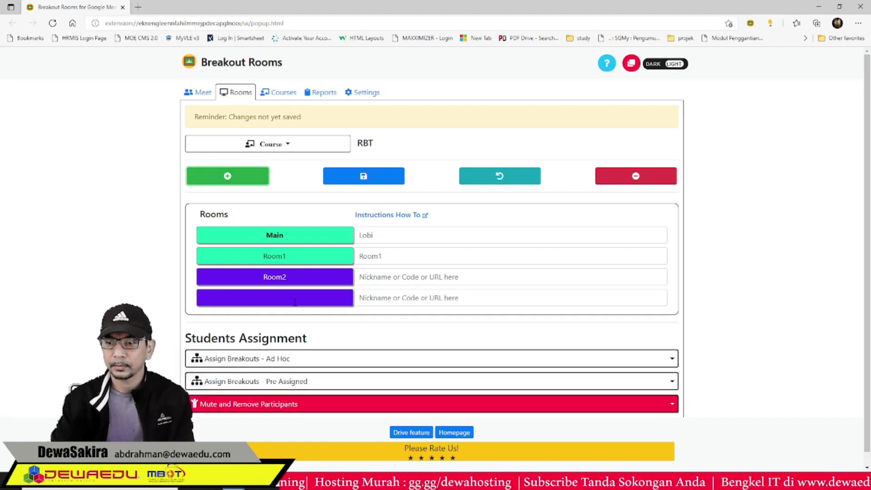
Clear the nickname of Room1, leaving its room link field empty
left_click(397, 256)
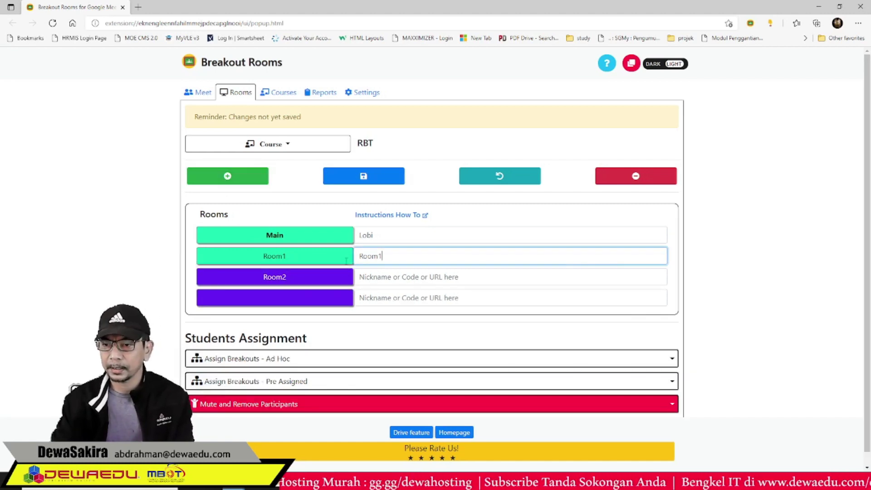
double_click(369, 255)
key("BackSpace")
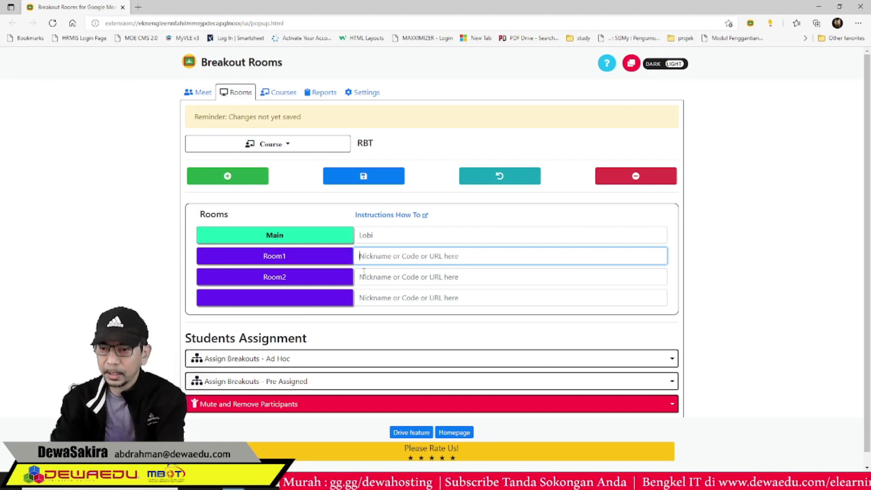
Name the last breakout room "Room3" and save the room links
left_click(303, 301)
type("Room3")
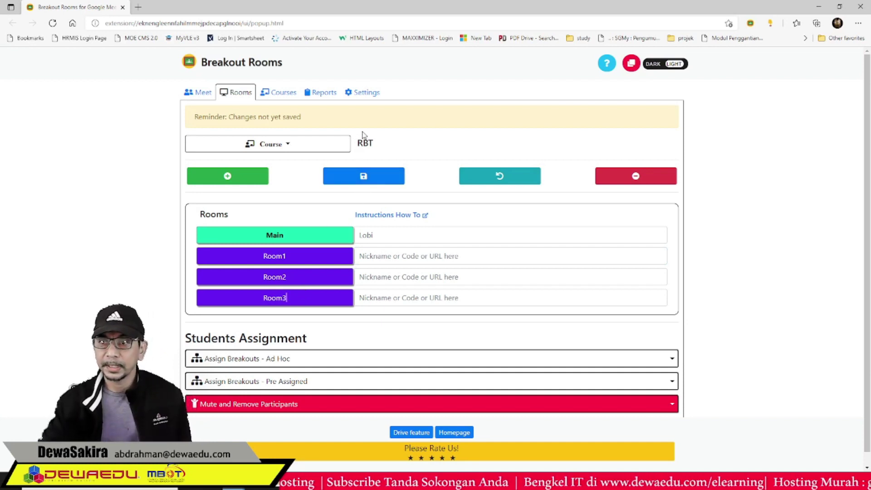
left_click(364, 181)
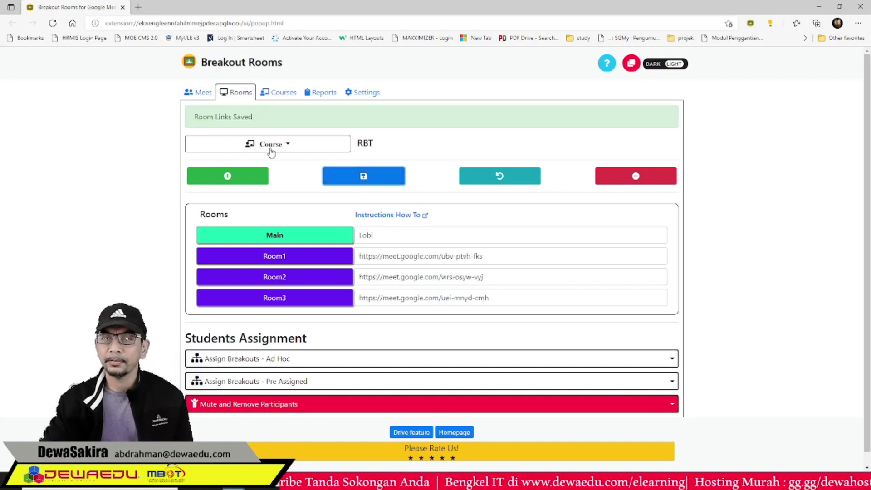
Choose the RBT course for the Meet session and open both its main room and its breakout rooms
left_click(198, 95)
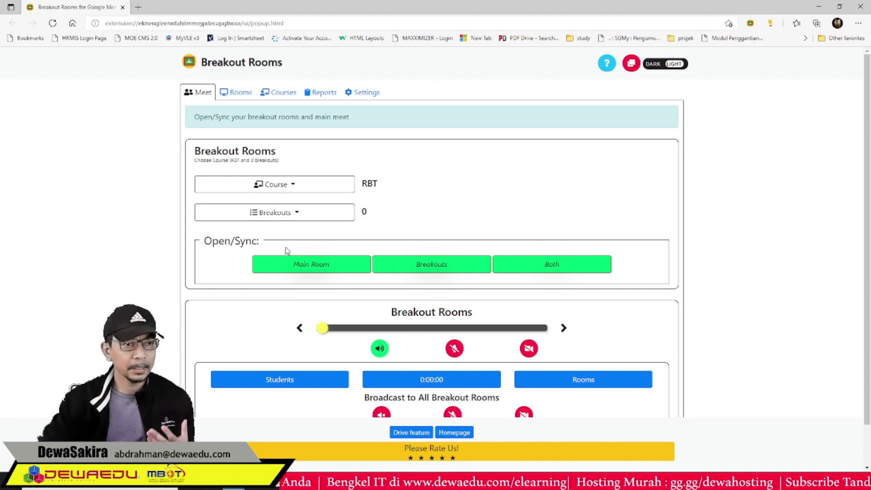
left_click(289, 188)
left_click(253, 207)
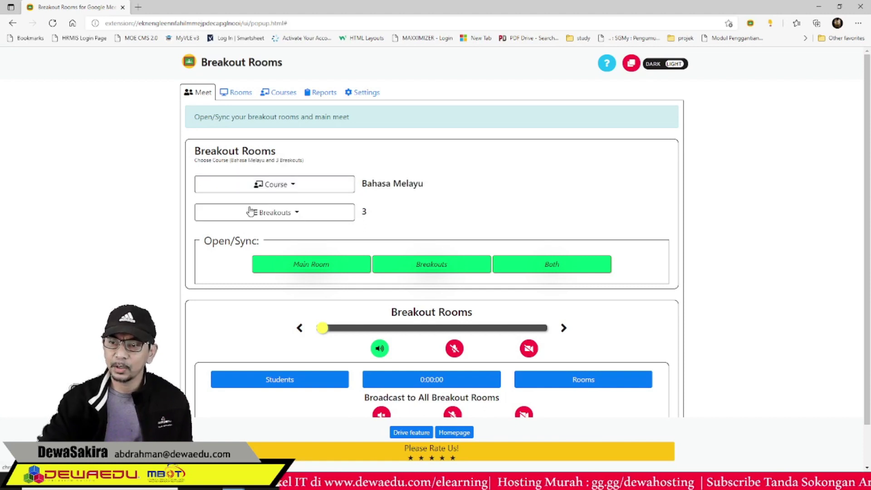
left_click(284, 189)
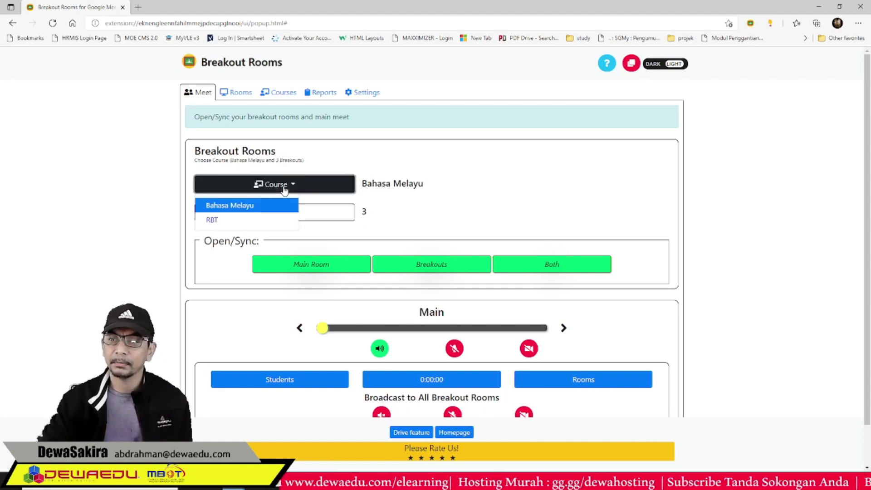
left_click(256, 220)
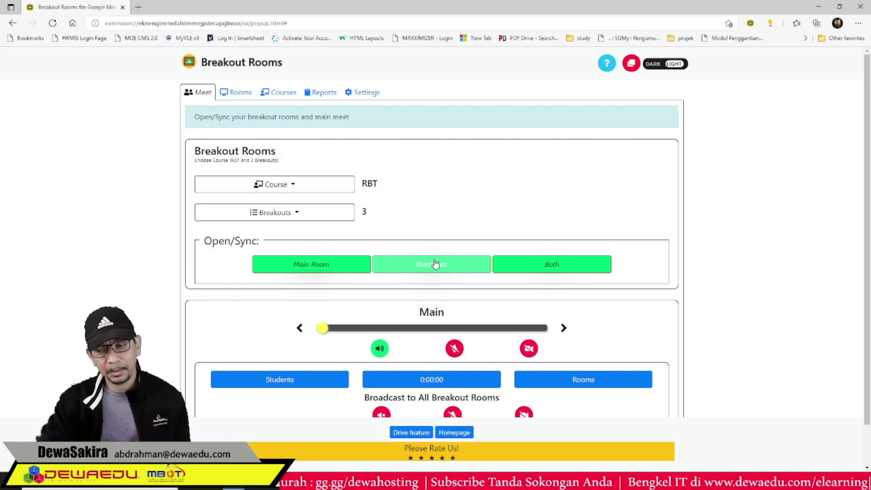
left_click(541, 269)
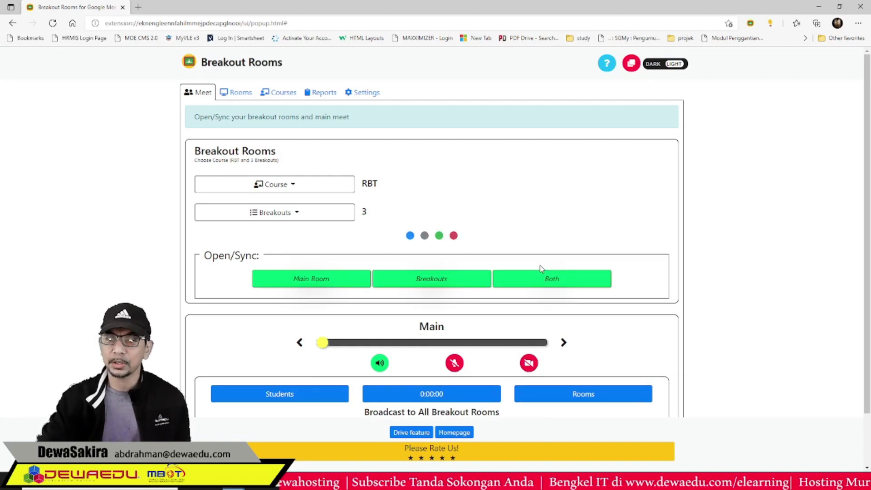
left_click(515, 113)
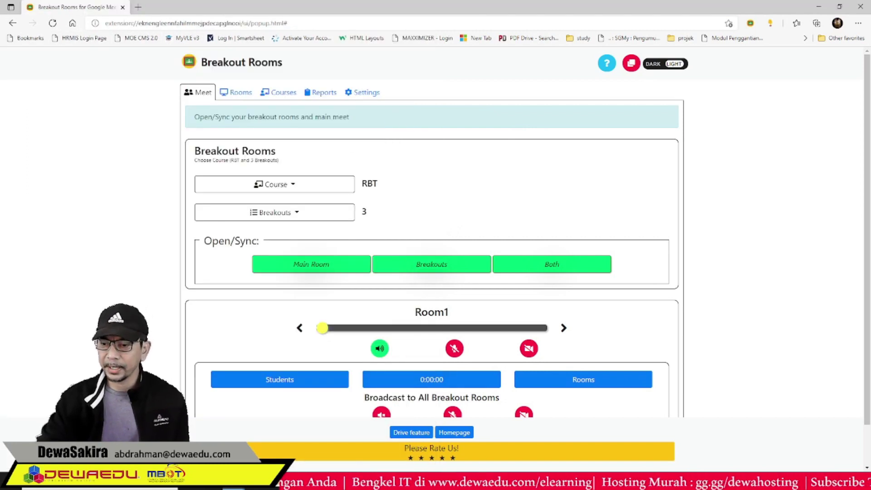
Bring up the window with the breakout Meet pages, maximise it and view Room1
key("alt+Tab")
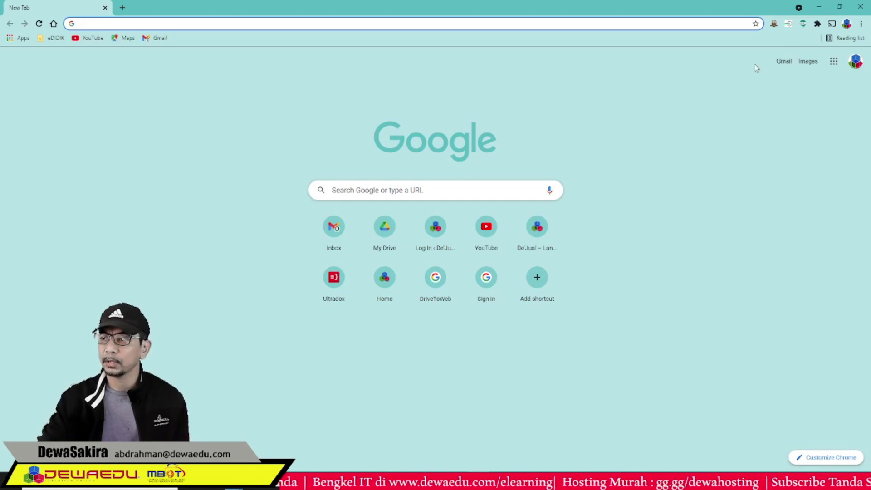
left_click(819, 7)
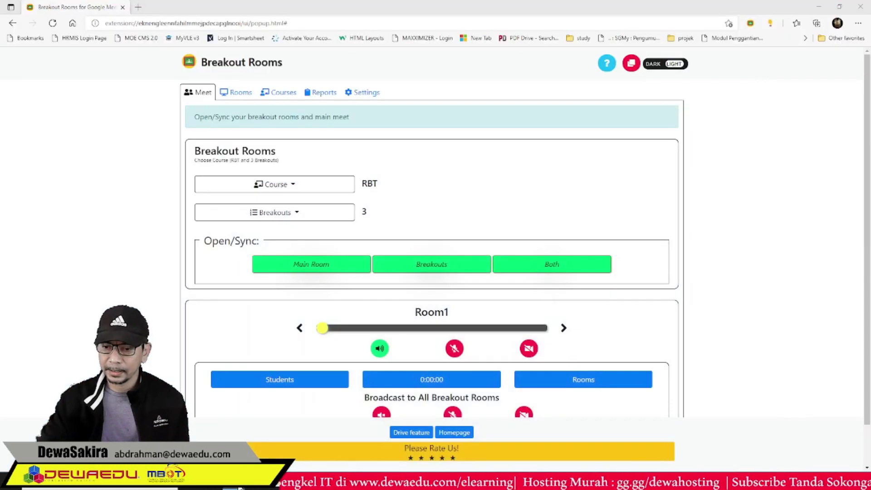
mouse_move(232, 488)
left_click(419, 436)
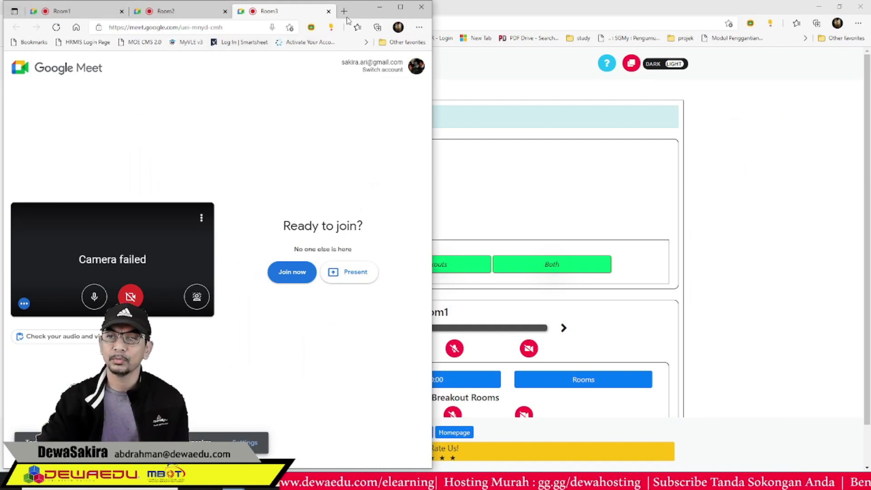
left_click(400, 7)
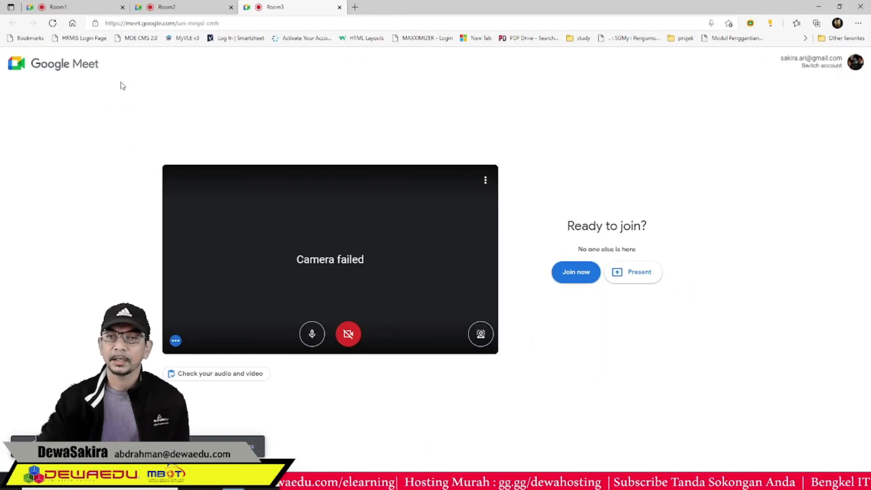
left_click(52, 5)
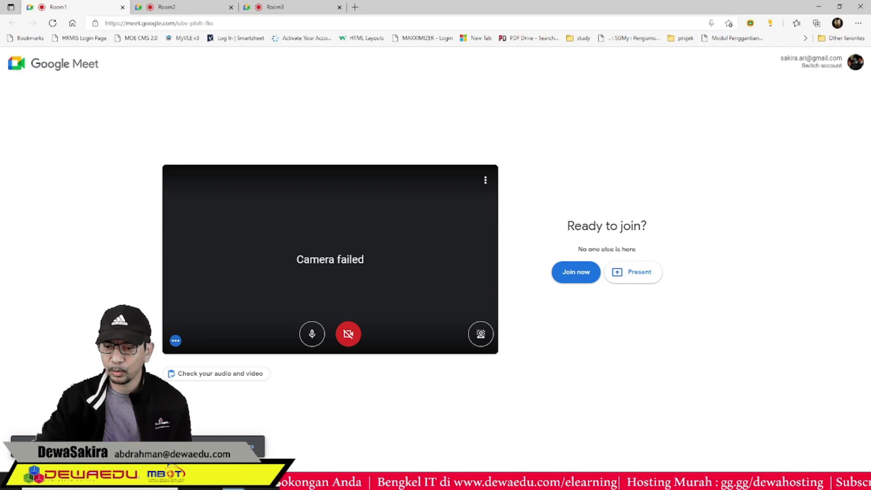
Return to the Breakout Rooms window, open Google Drive in a new tab and launch Google Meet from the Google apps
left_click(327, 460)
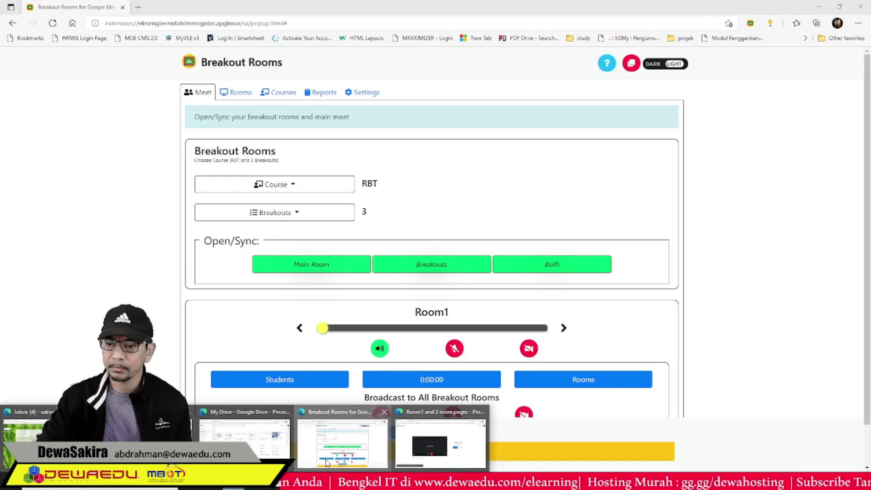
left_click(137, 7)
left_click(254, 120)
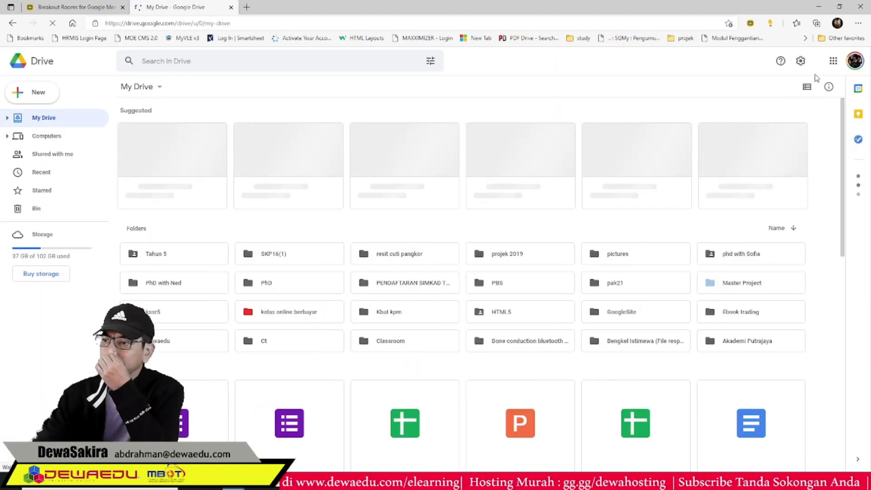
left_click(832, 61)
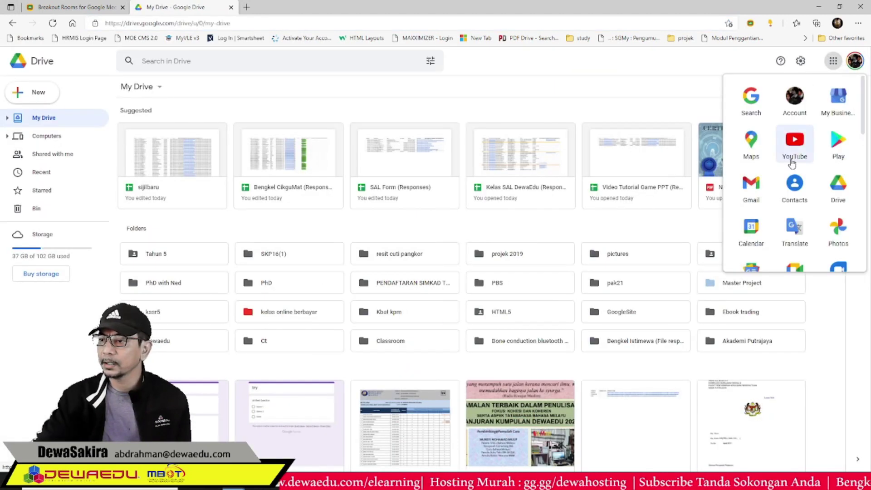
scroll(782, 231, "down", 1)
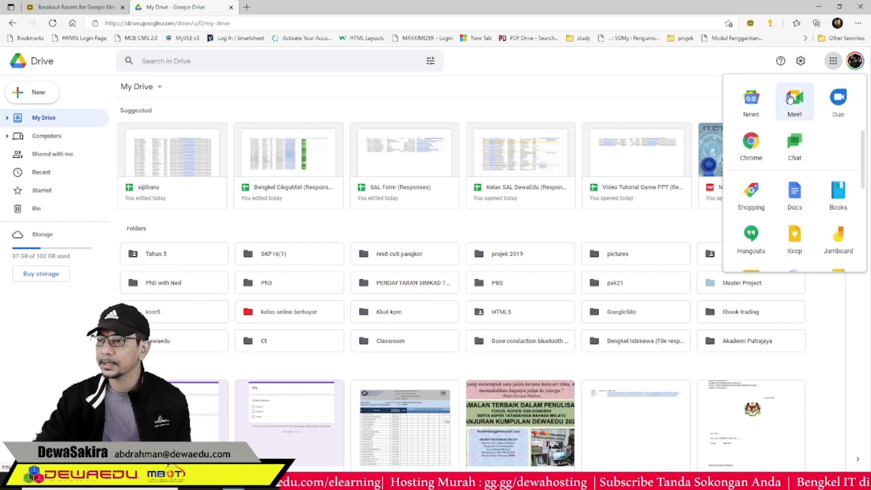
left_click(793, 104)
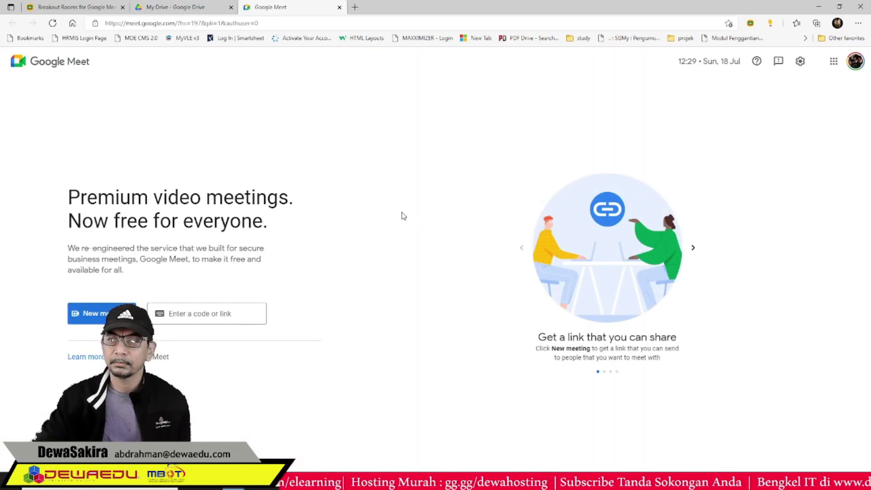
Start an instant meeting in Google Meet and dismiss the meeting-ready notice
left_click(102, 313)
left_click(186, 333)
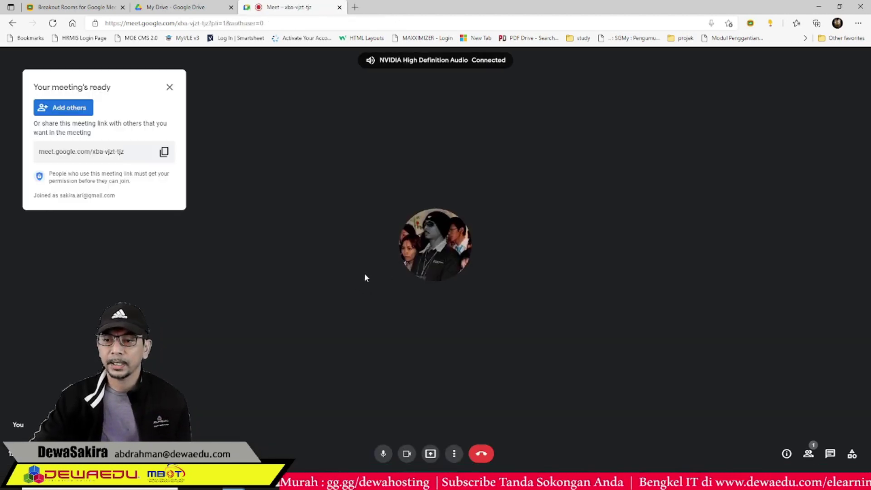
left_click(168, 88)
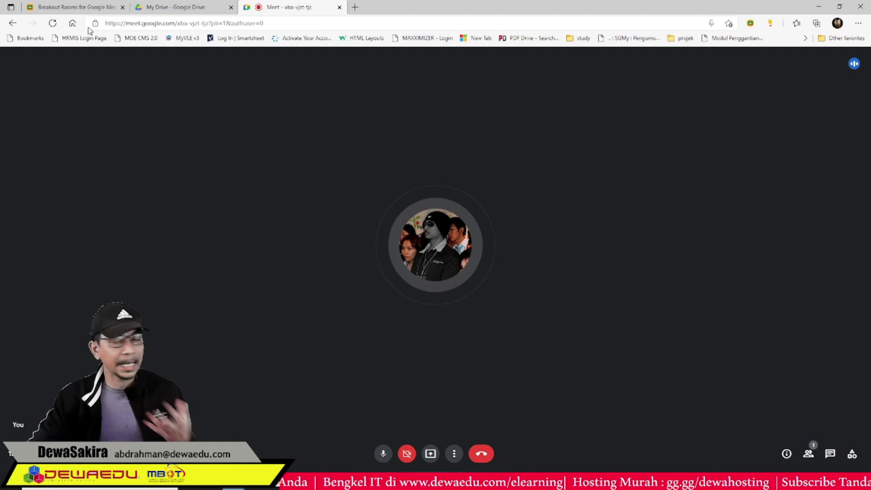
Return to the breakout Meet window and review the meeting addresses and pages of Room1, Room2 and Room3
left_click(80, 8)
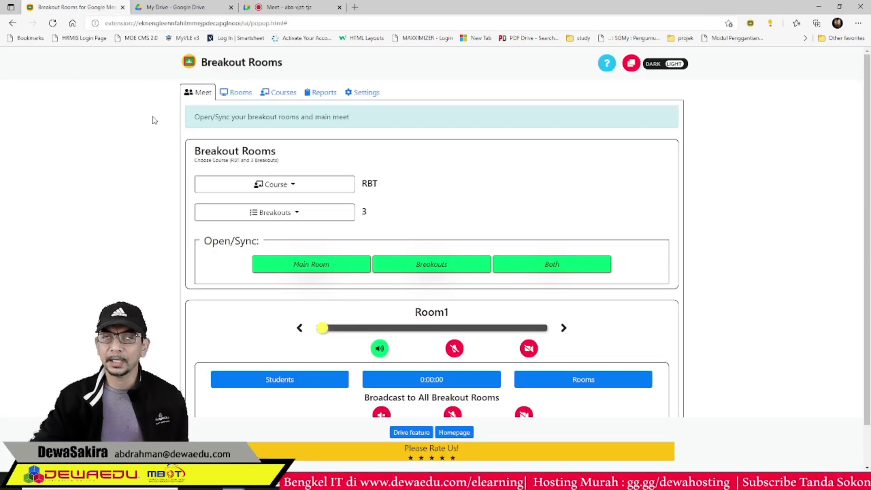
mouse_move(233, 485)
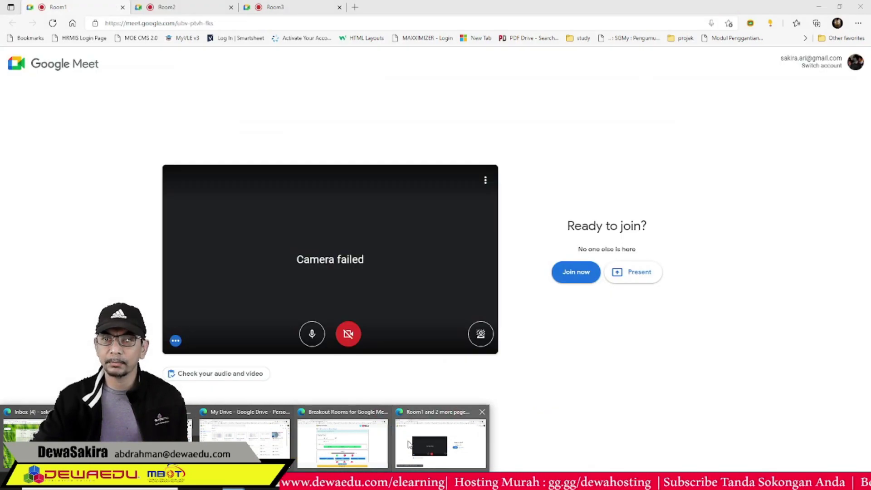
left_click(409, 443)
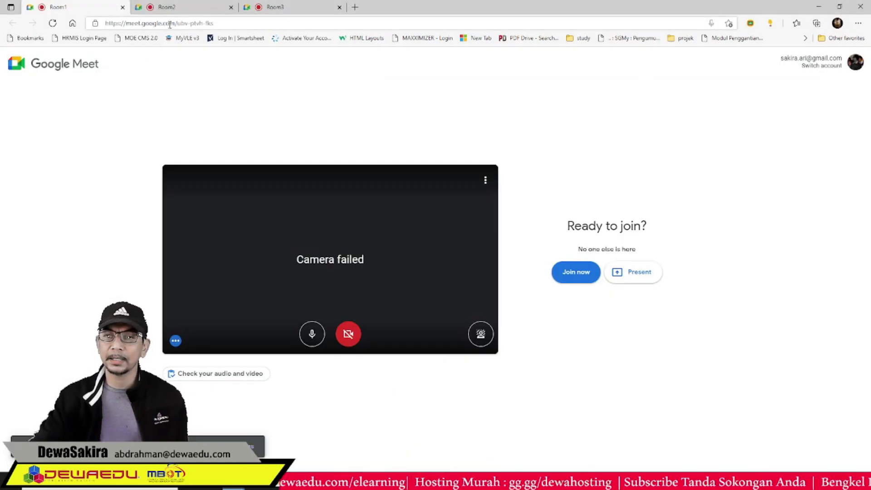
left_click(225, 23)
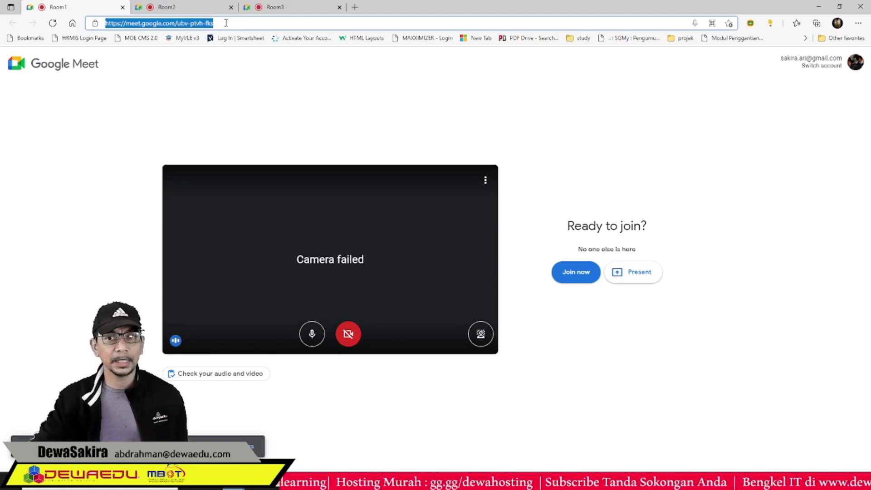
left_click(223, 9)
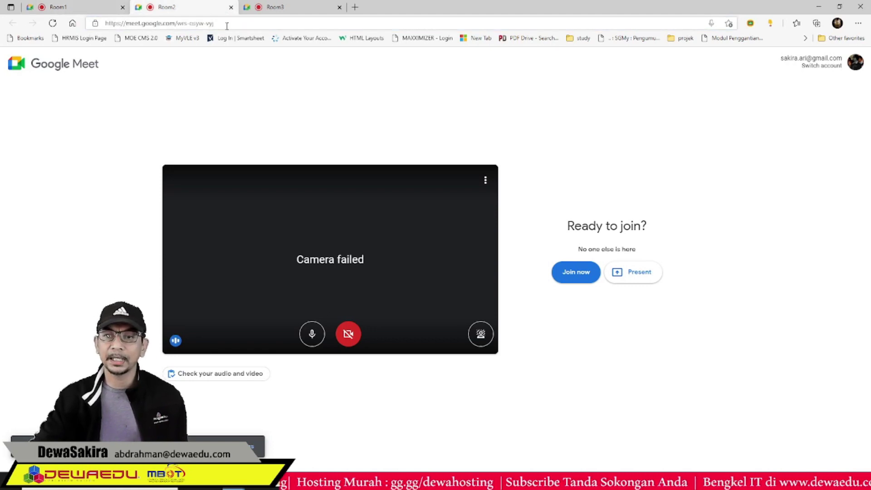
left_click(272, 8)
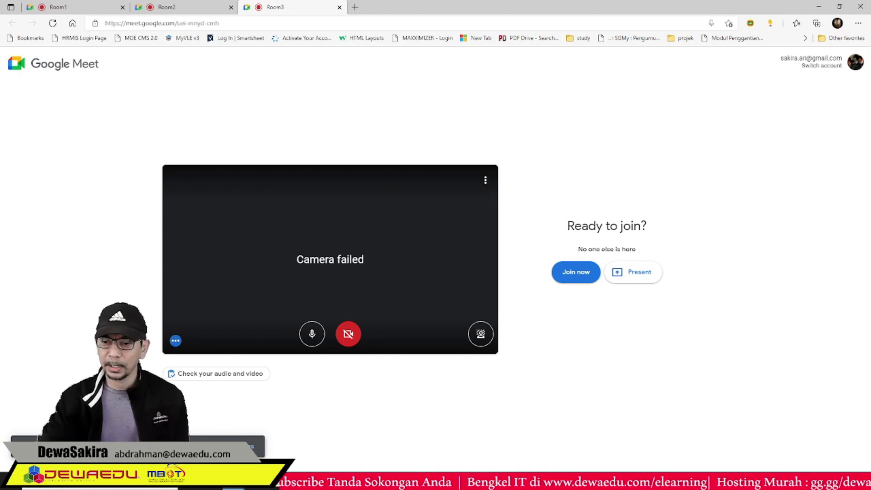
Switch back to the Breakout Rooms page and view its room slider and broadcast controls
left_click(245, 482)
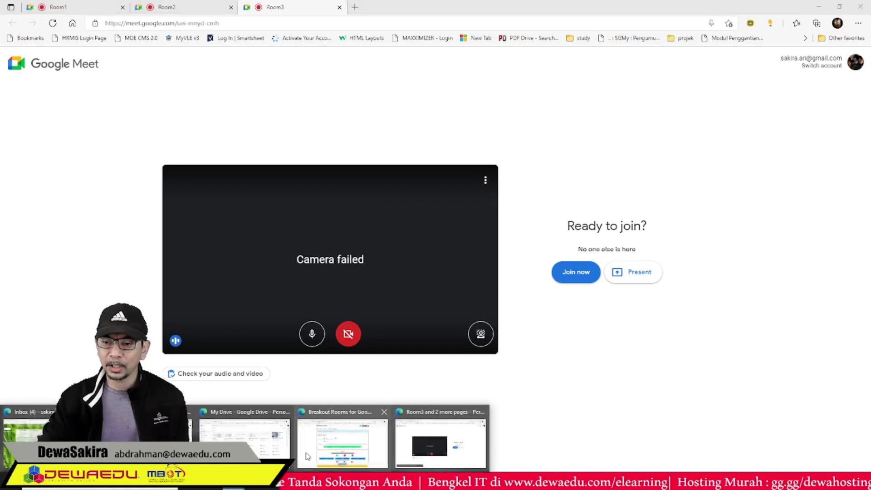
left_click(306, 455)
scroll(590, 272, "down", 1)
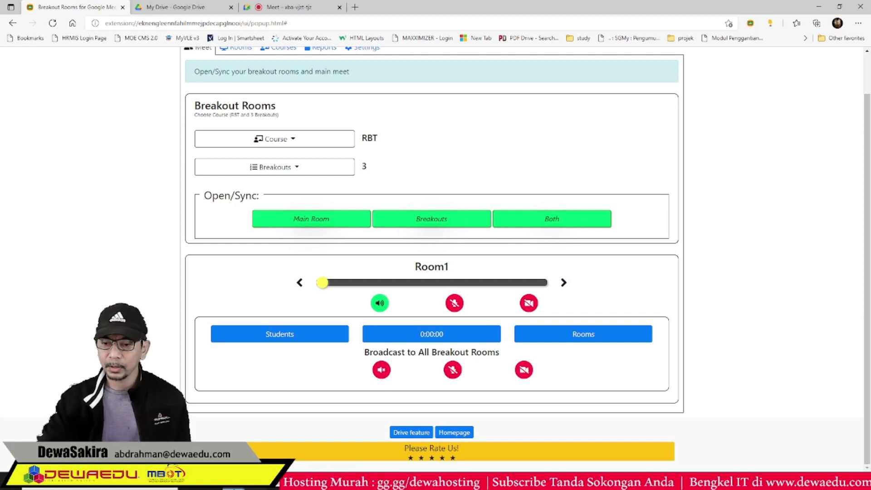
Close the window holding the three breakout Meet pages, and close the Breakout Rooms tab beside the main meeting
mouse_move(244, 482)
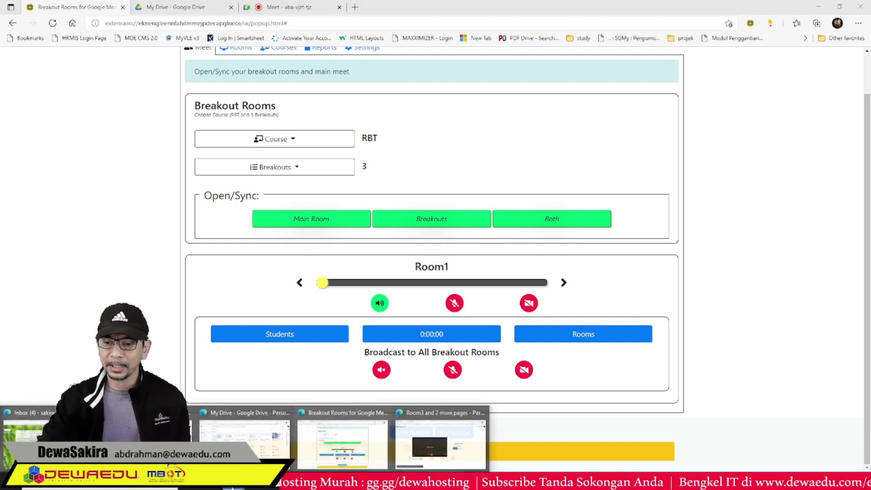
left_click(414, 460)
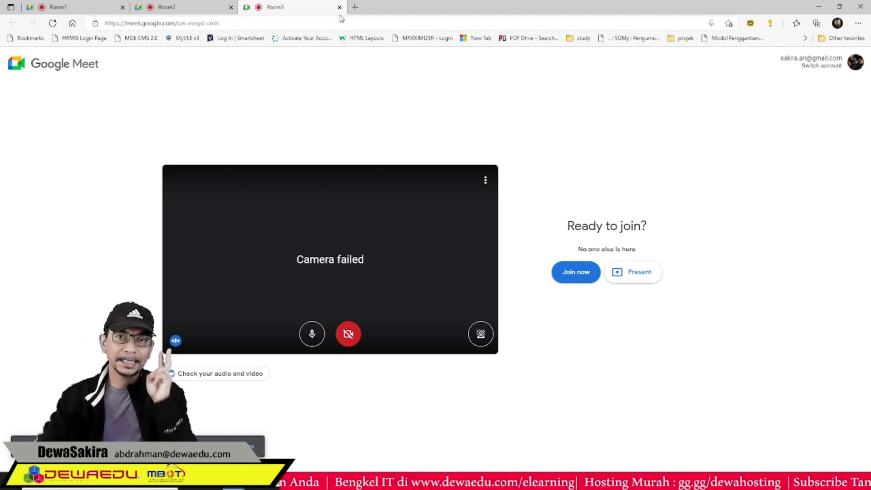
left_click(860, 10)
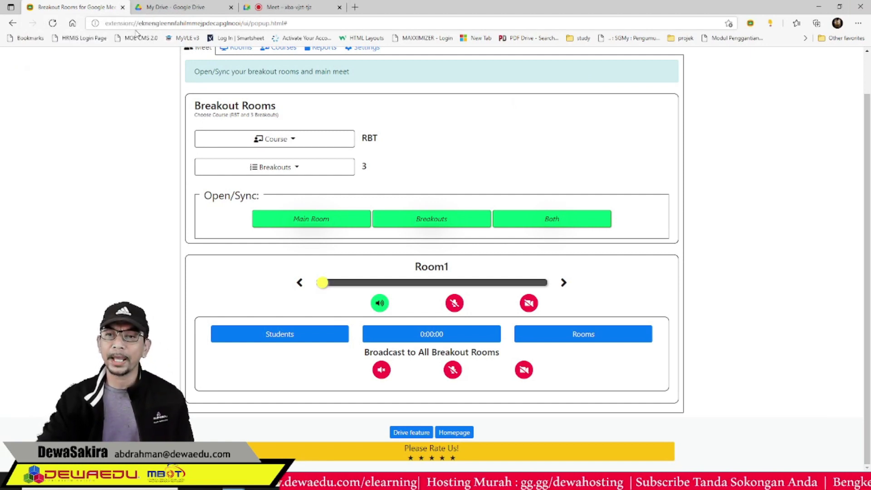
left_click(329, 9)
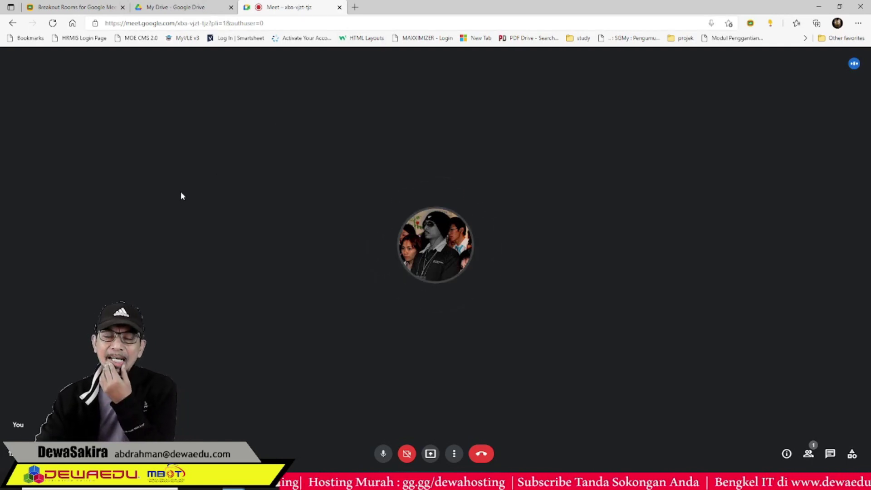
left_click(78, 6)
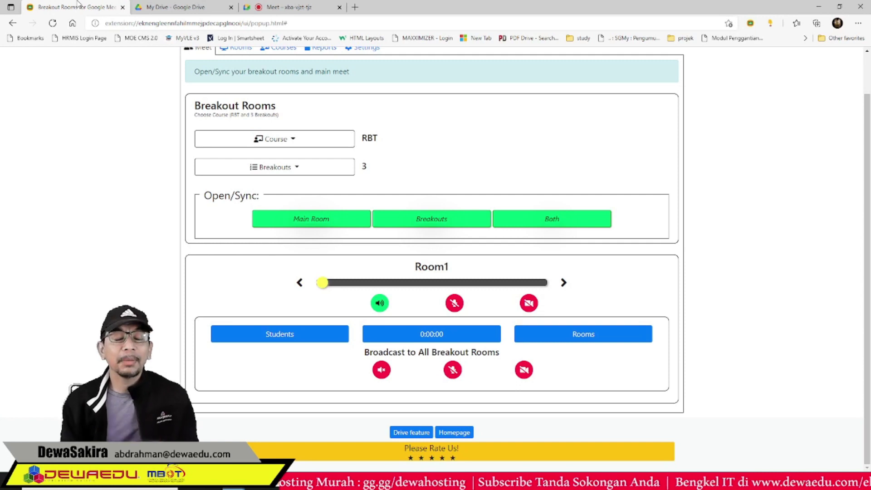
left_click(123, 8)
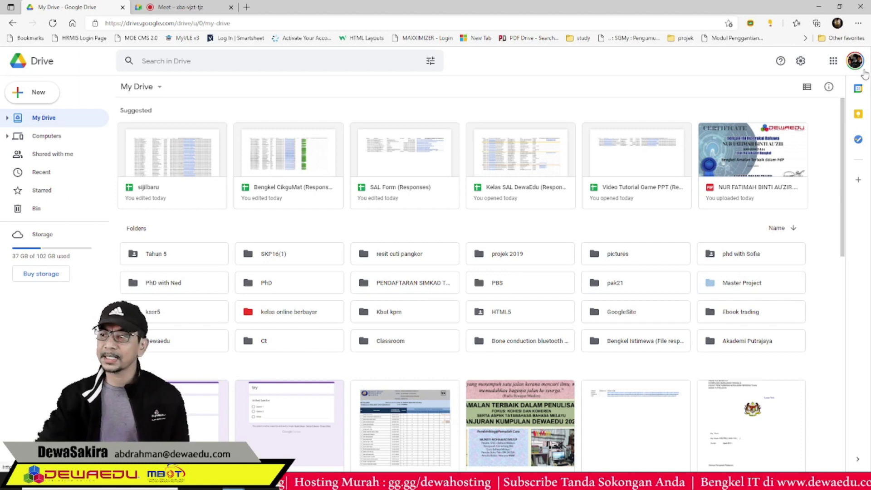
Search the Edge add-ons store for "auto admit google meet" from the browser's extensions page, and close both pages
left_click(858, 23)
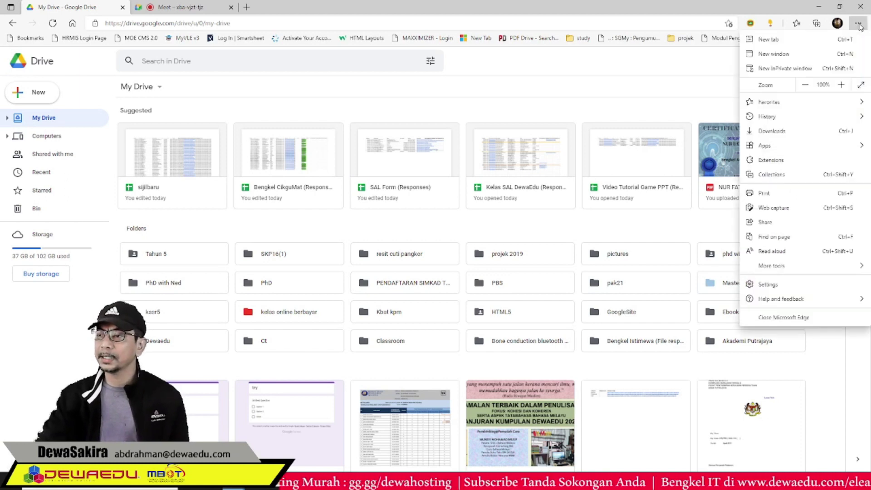
left_click(771, 160)
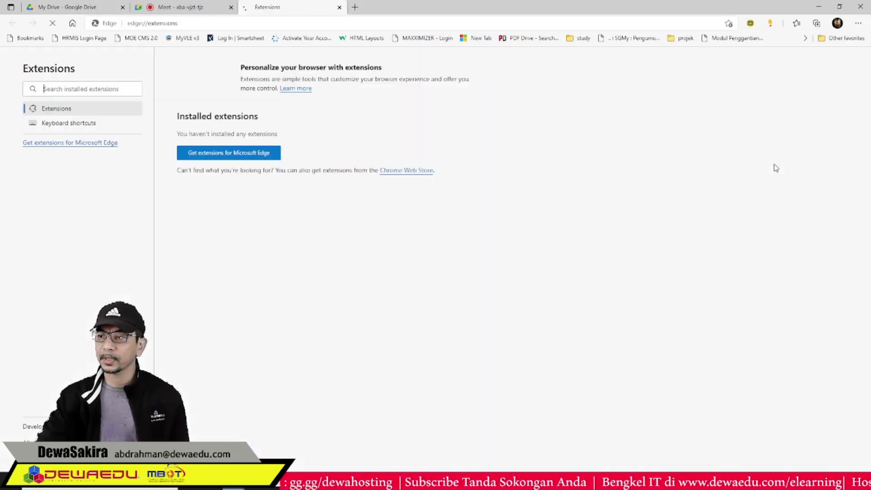
left_click(104, 143)
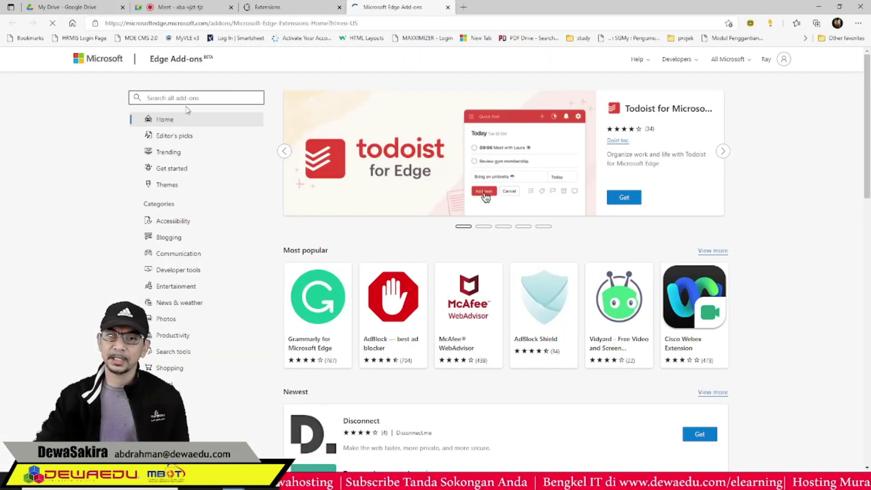
type("auto ad")
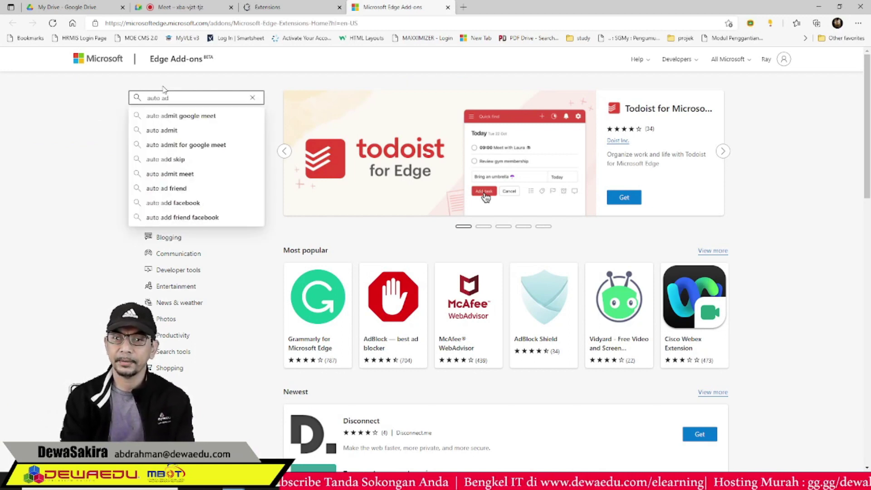
left_click(187, 122)
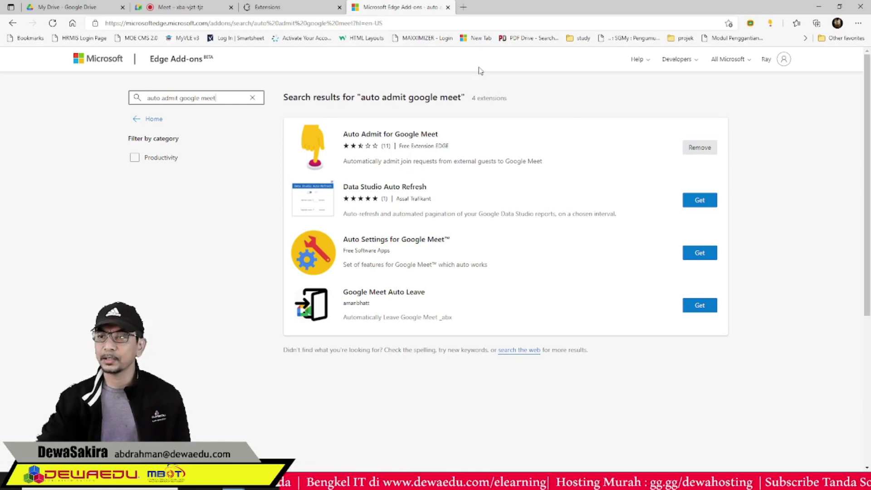
left_click(447, 7)
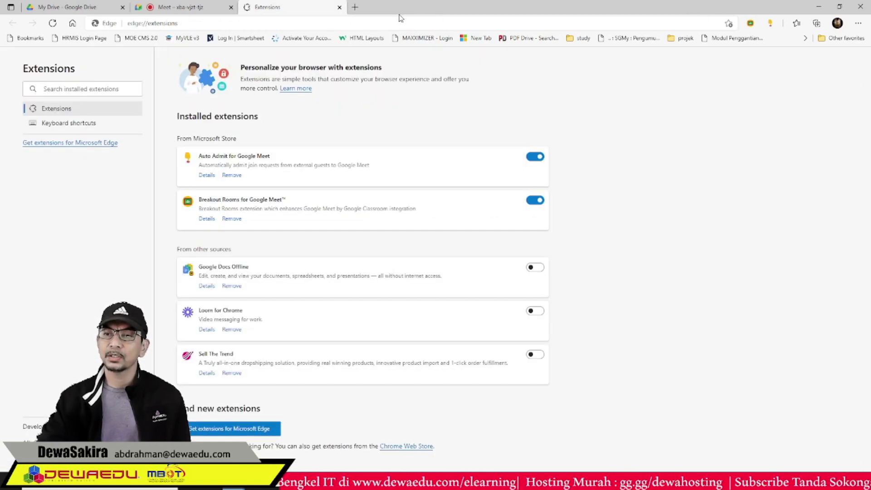
left_click(340, 7)
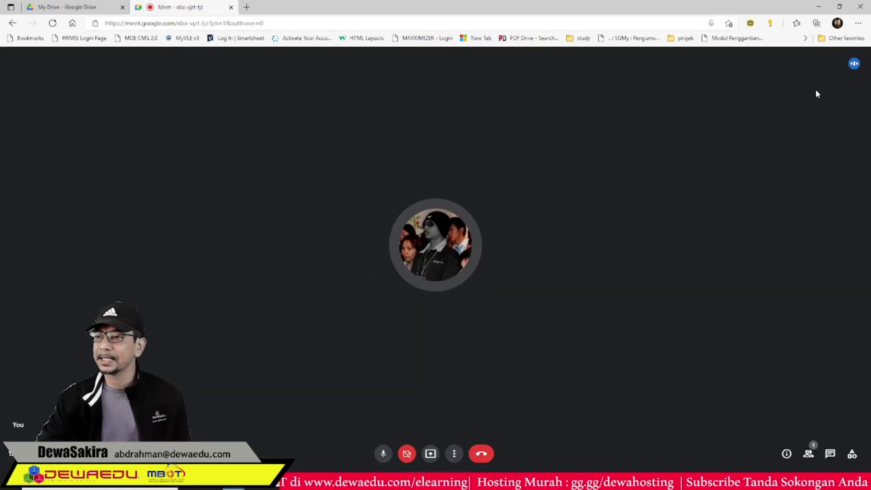
Mute the microphone, turn on admitting with Auto Admit for Google Meet in the running meeting, and close the Google Drive tab
left_click(770, 23)
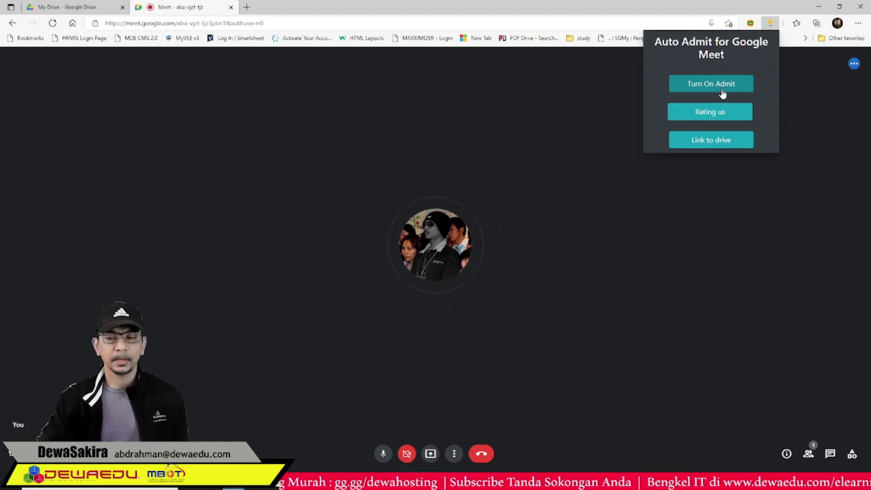
left_click(383, 453)
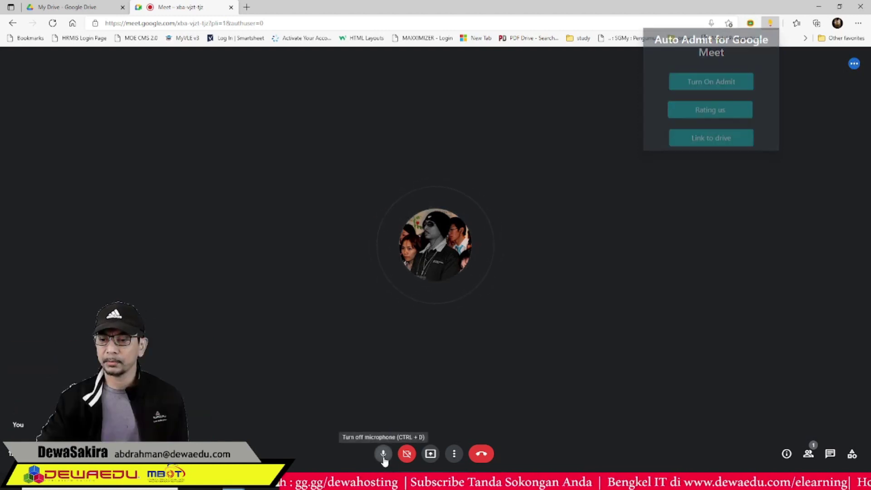
left_click(769, 23)
left_click(718, 87)
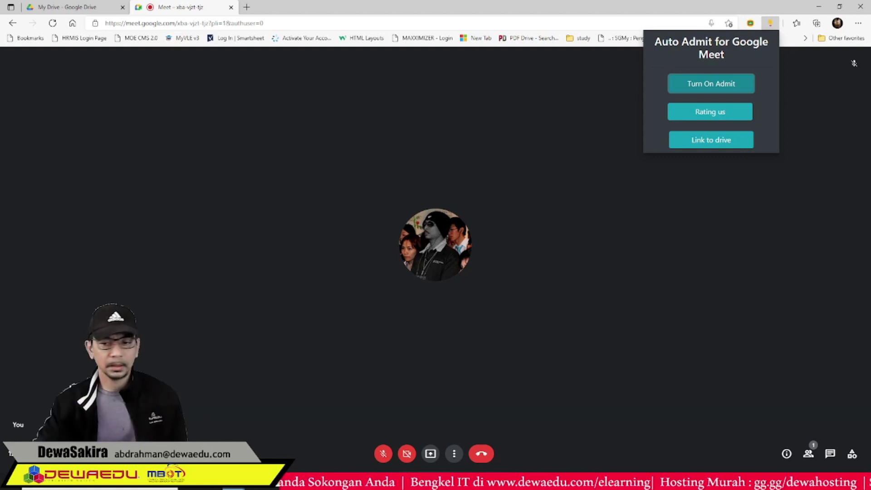
left_click(122, 7)
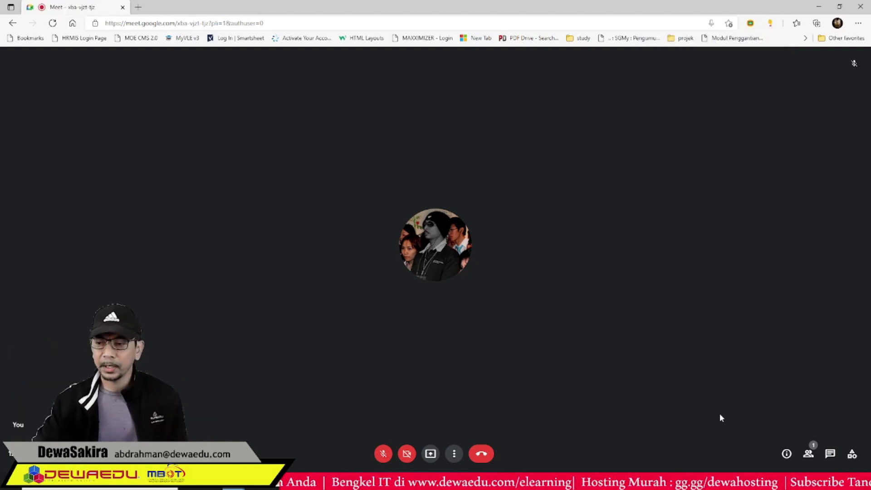
Select the joining link in the meeting details and switch to another window for a second participant to join
left_click(787, 454)
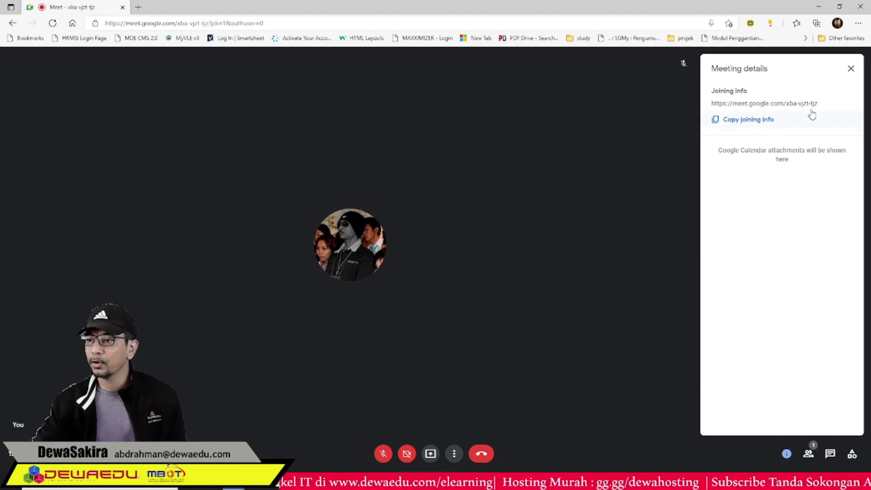
left_click_drag(822, 107, 712, 104)
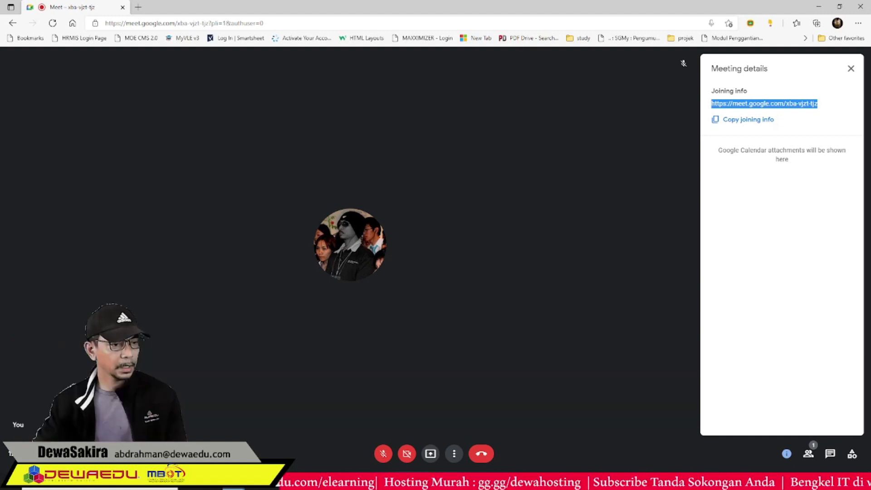
key("alt+Tab")
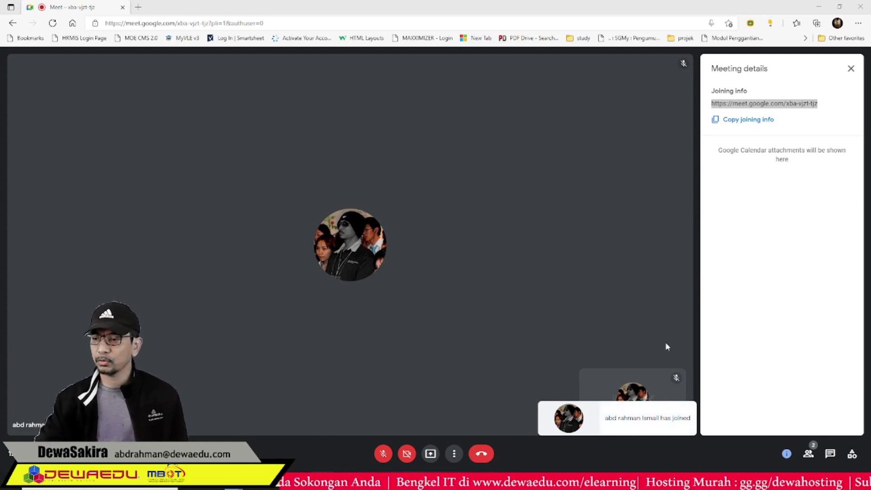
Close the meeting details and show the list of people in the call
left_click(850, 69)
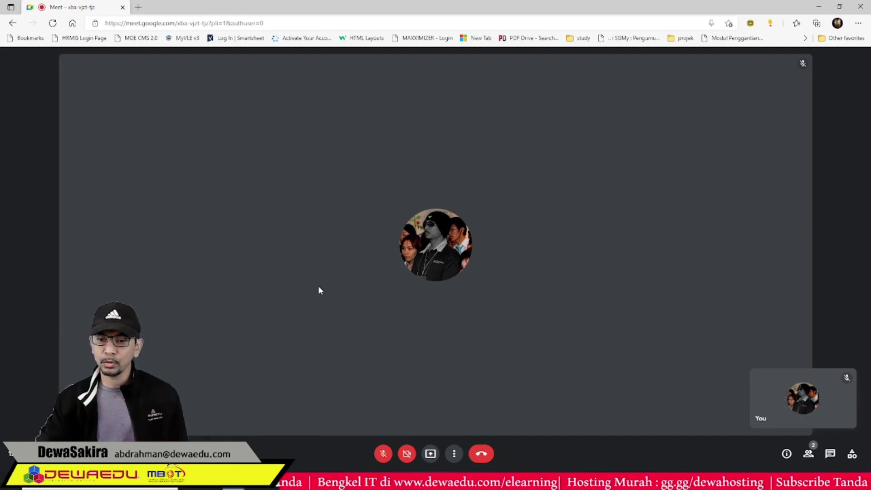
left_click(808, 454)
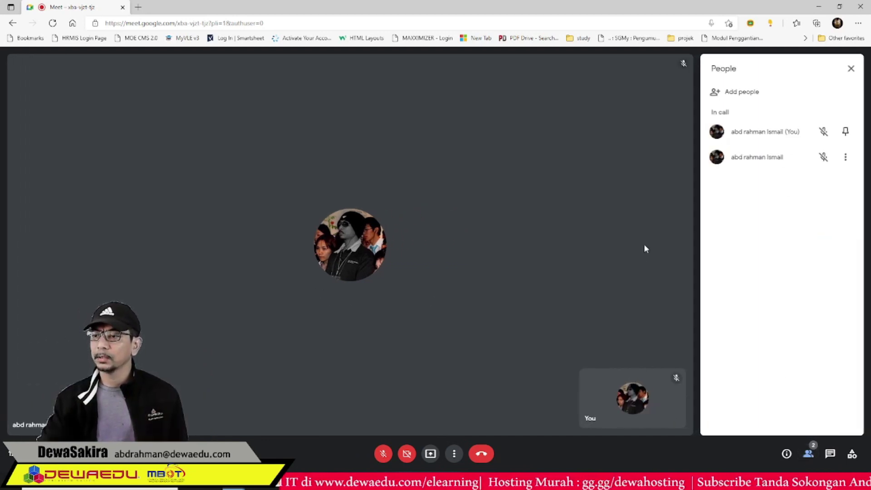